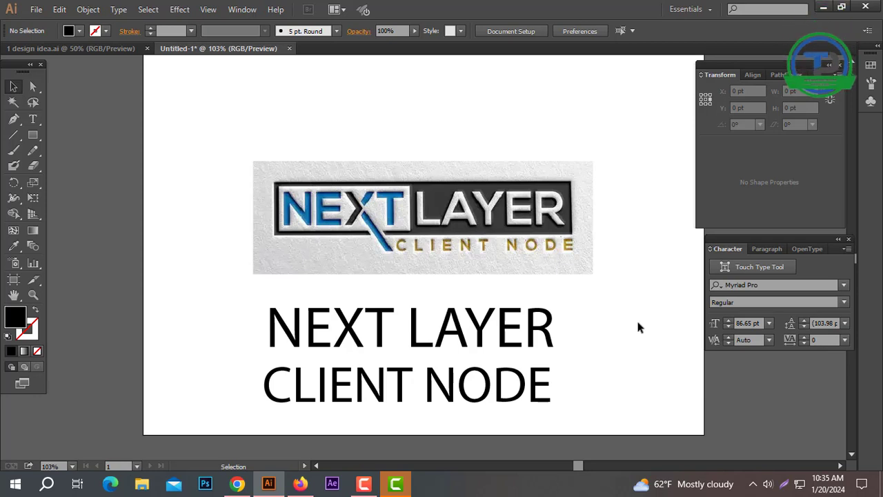
# Move the reference logo image to the artboard top and shift CLIENT NODE lower.
pyautogui.click(378, 338)
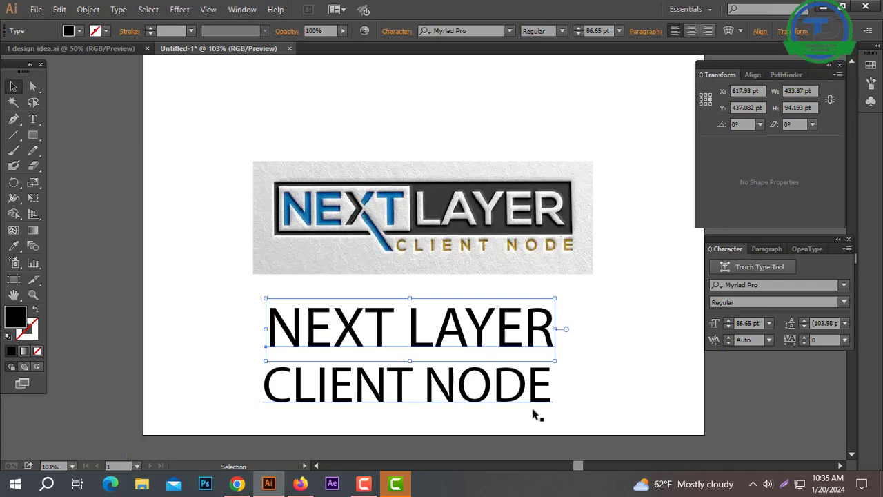
pyautogui.moveTo(442, 390); pyautogui.dragTo(442, 403)
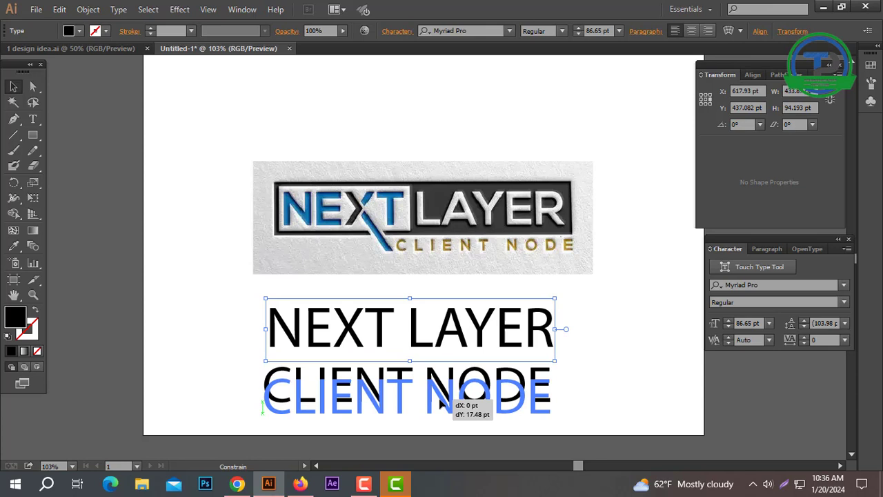
pyautogui.click(429, 339)
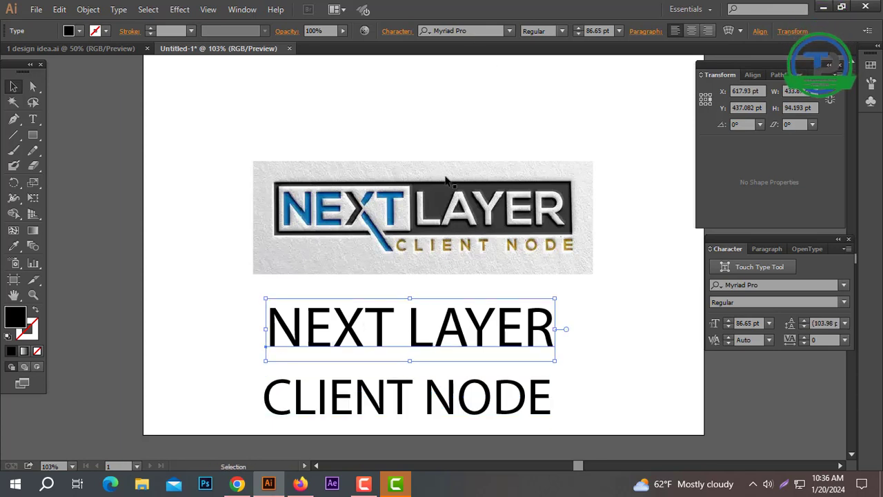
pyautogui.moveTo(432, 220); pyautogui.dragTo(432, 121)
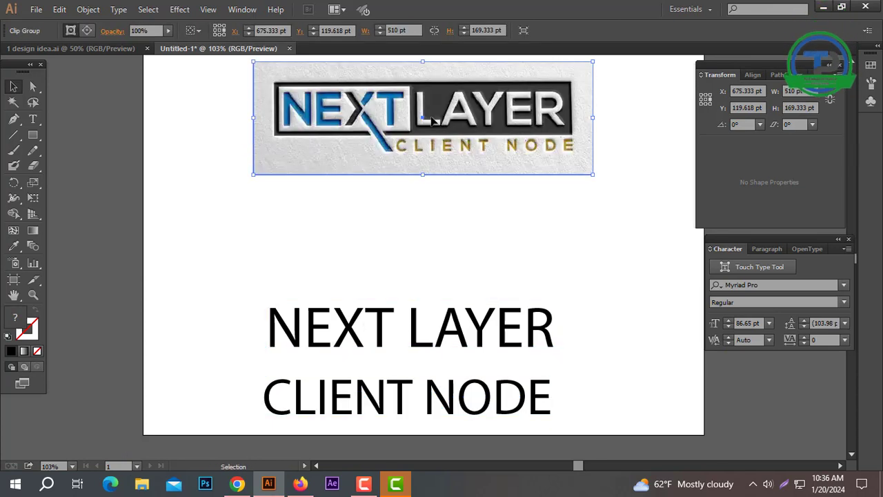
pyautogui.click(409, 195)
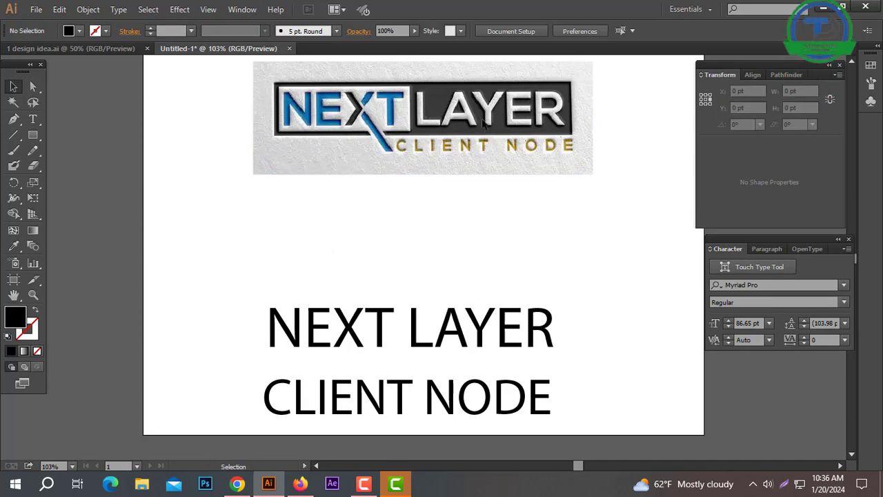
# Move NEXT LAYER up below the logo and set it in Nexa-Bold.
pyautogui.moveTo(414, 333); pyautogui.dragTo(411, 245)
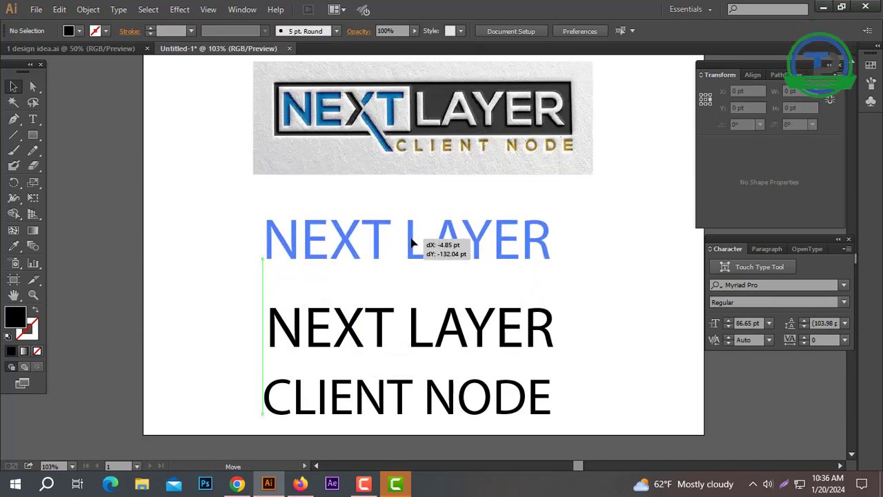
pyautogui.click(472, 29)
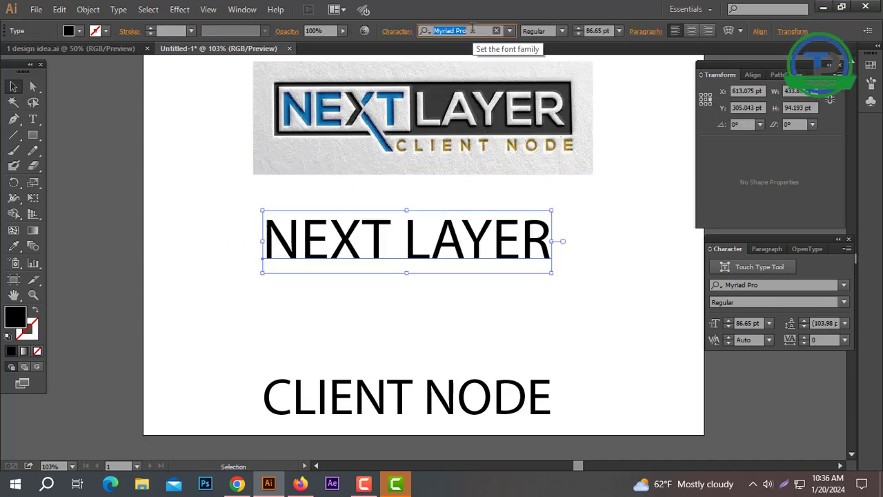
pyautogui.write('NEX')
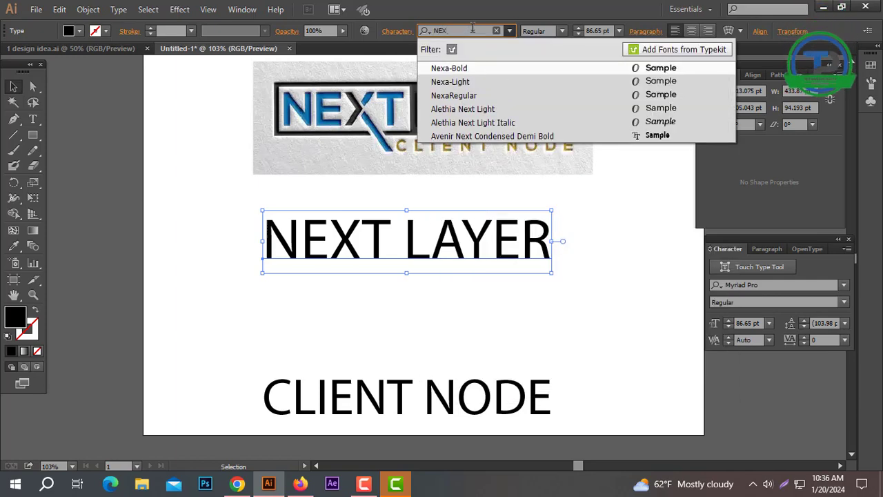
pyautogui.click(459, 75)
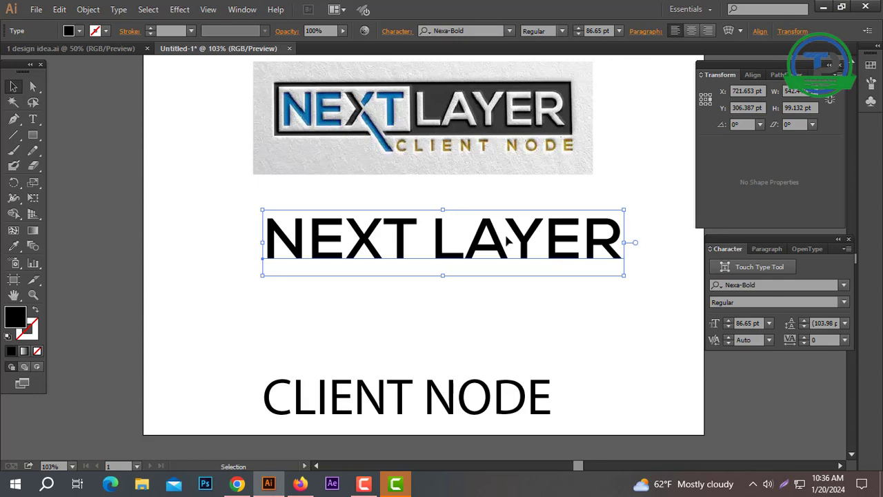
# Convert the NEXT LAYER text into outlines with Create Outlines.
pyautogui.rightClick(422, 248)
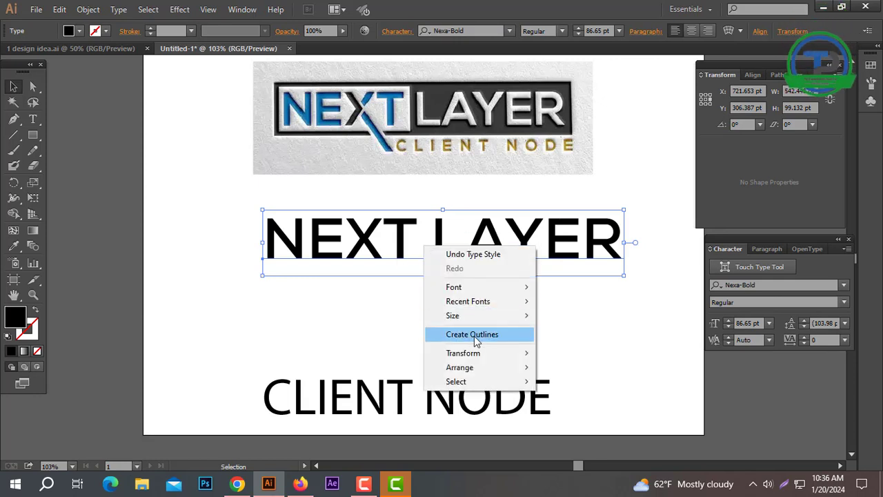
pyautogui.click(475, 335)
pyautogui.click(479, 319)
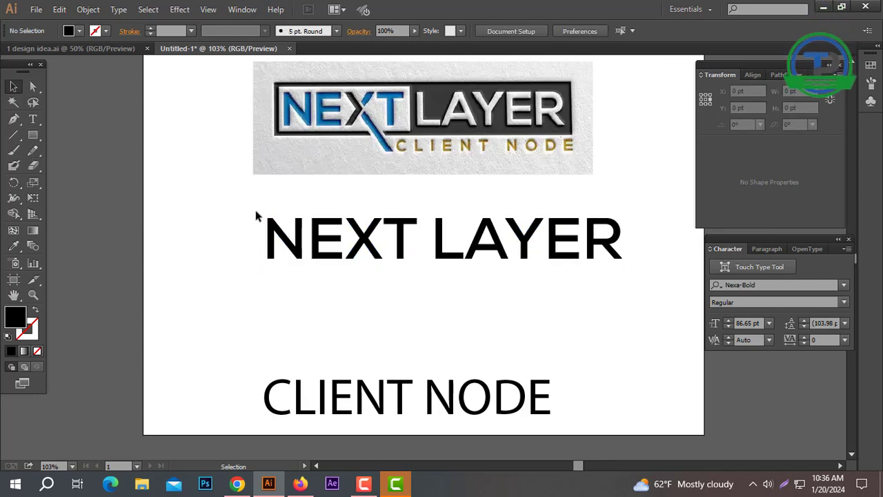
# Draw a rectangle over NEXT LAYER and fill it with the logo's NEXT blue using the Eyedropper.
pyautogui.click(35, 138)
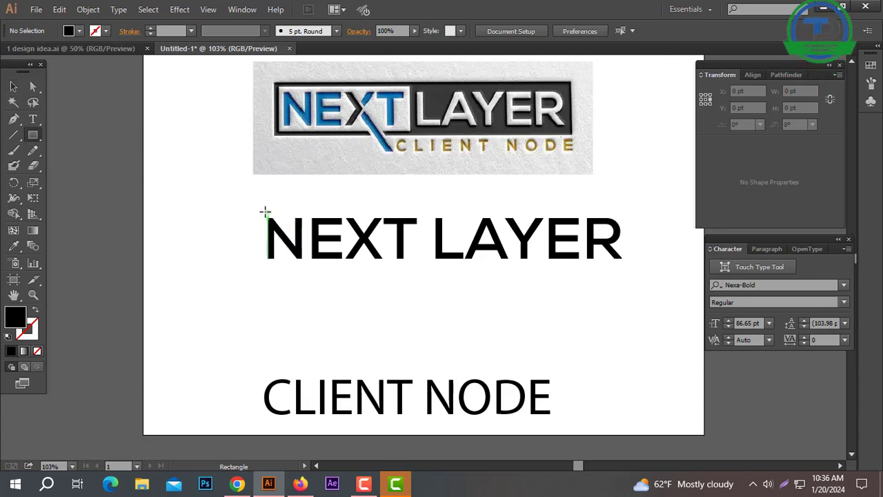
pyautogui.moveTo(262, 209); pyautogui.dragTo(631, 271)
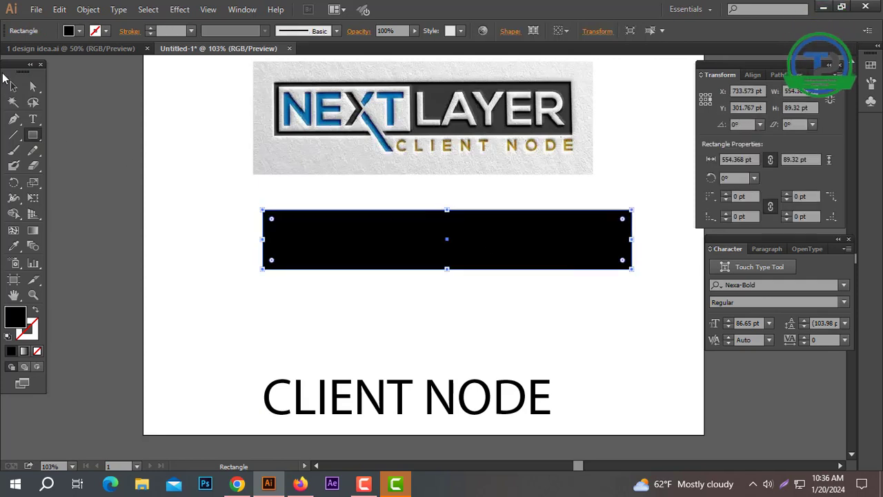
pyautogui.click(11, 86)
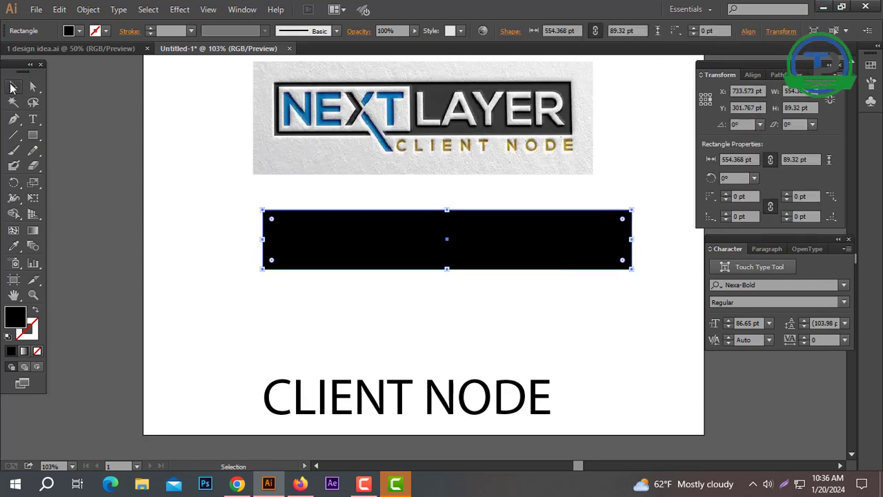
pyautogui.click(30, 247)
pyautogui.click(13, 248)
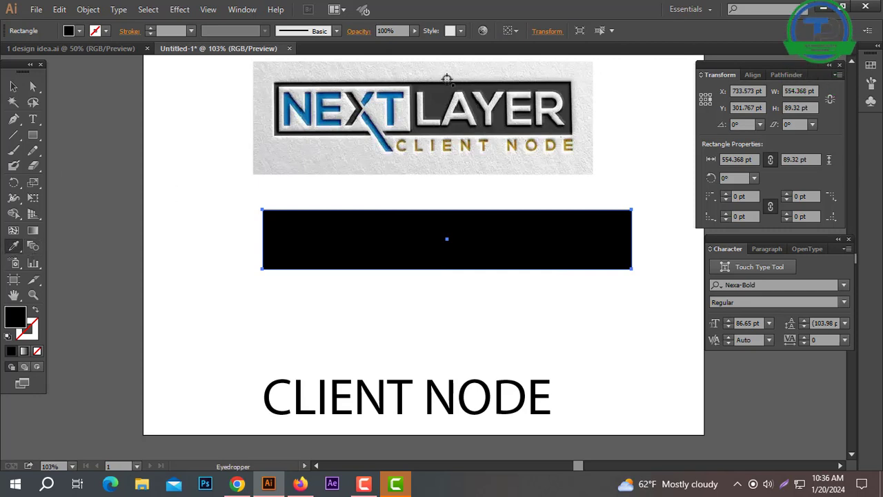
pyautogui.click(320, 109)
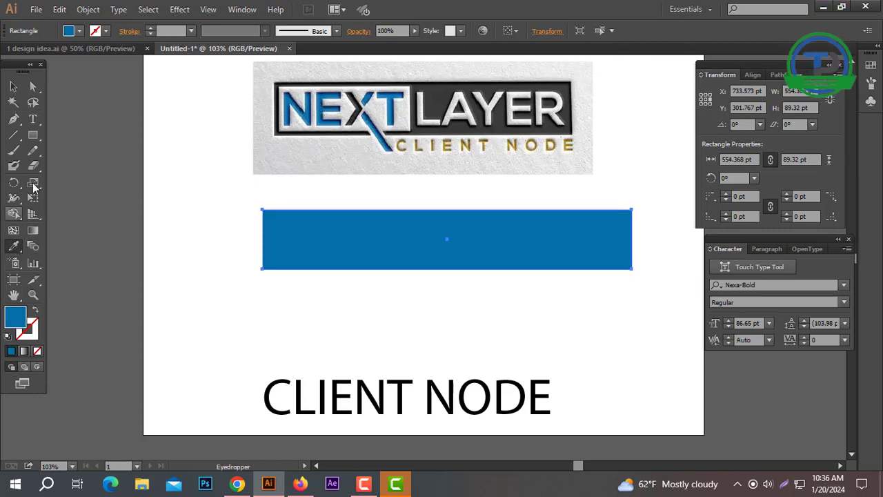
pyautogui.click(14, 87)
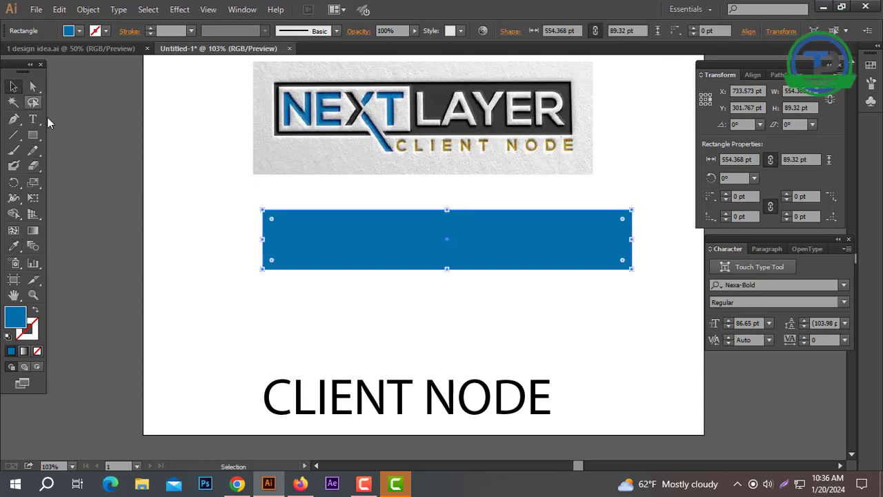
# Send the blue rectangle to the back and centre it with the lettering horizontally and vertically.
pyautogui.rightClick(347, 243)
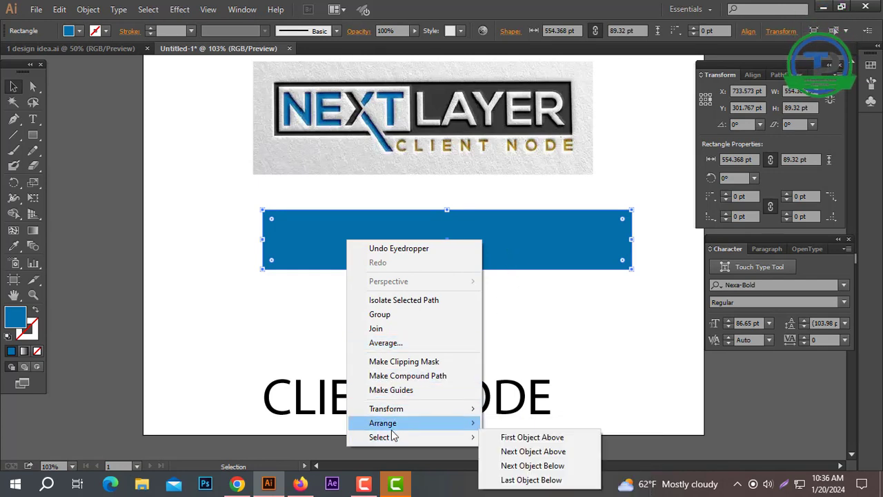
pyautogui.moveTo(383, 423)
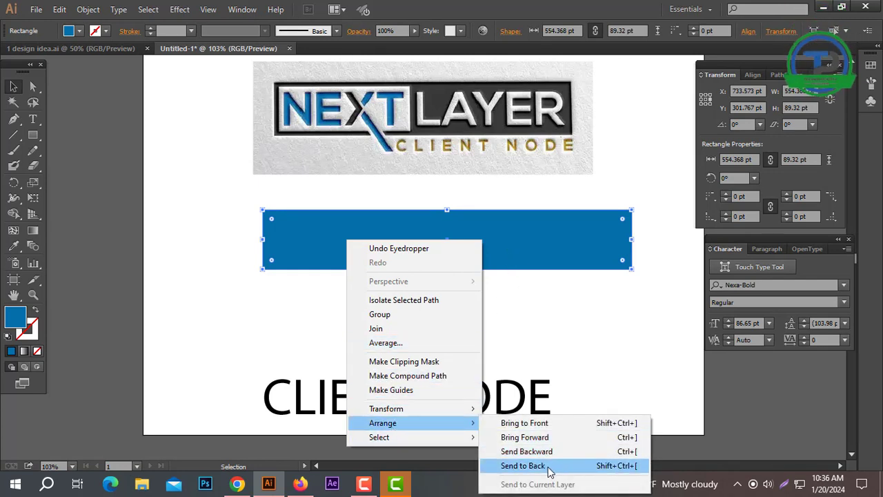
pyautogui.click(549, 465)
pyautogui.moveTo(648, 309); pyautogui.dragTo(319, 211)
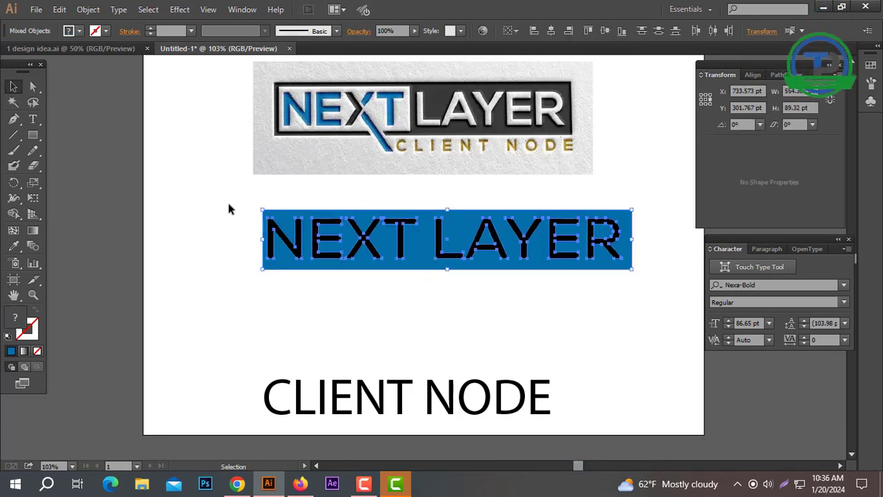
pyautogui.moveTo(229, 204); pyautogui.dragTo(676, 267)
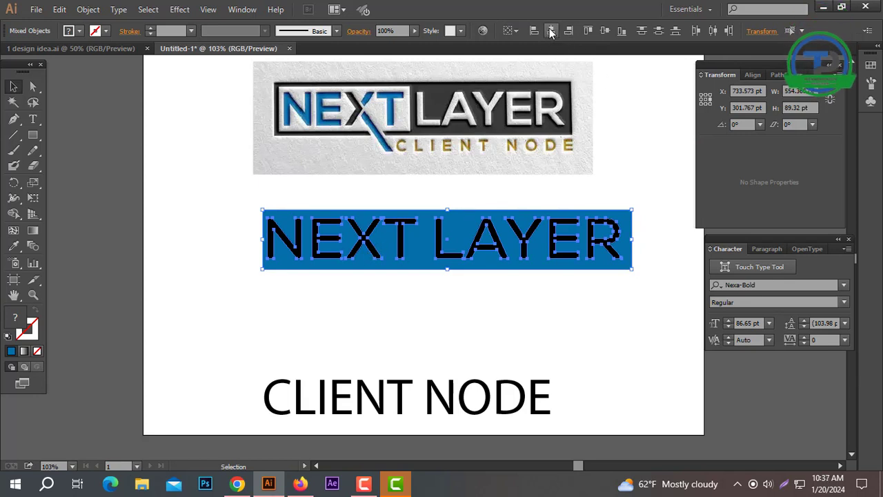
pyautogui.click(551, 33)
pyautogui.click(603, 30)
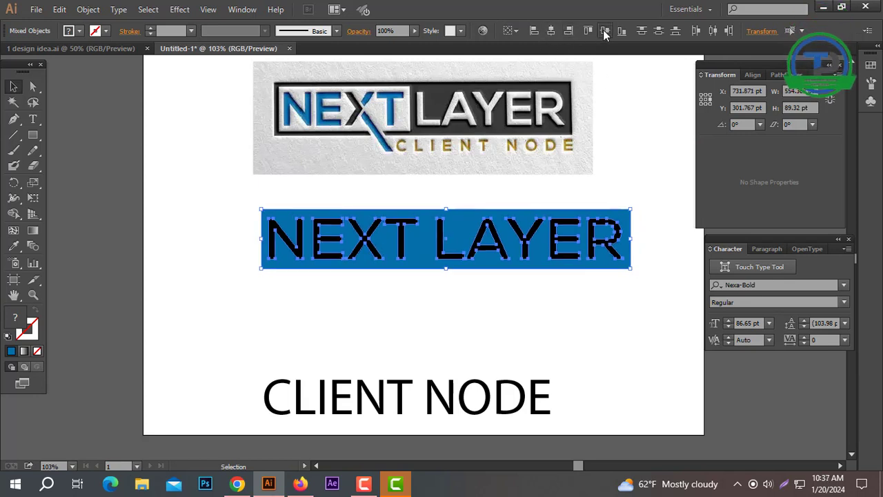
pyautogui.click(650, 182)
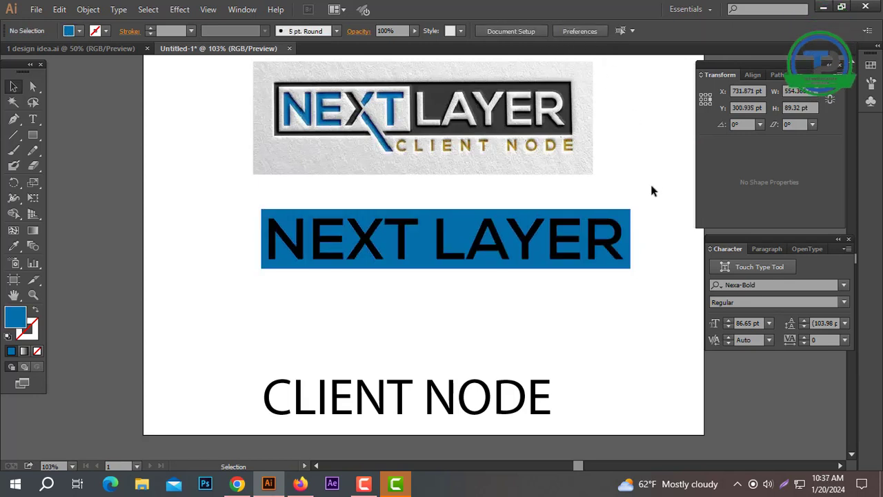
# Narrow the blue rectangle from its right side so it covers only NEXT.
pyautogui.click(419, 262)
pyautogui.press('a')
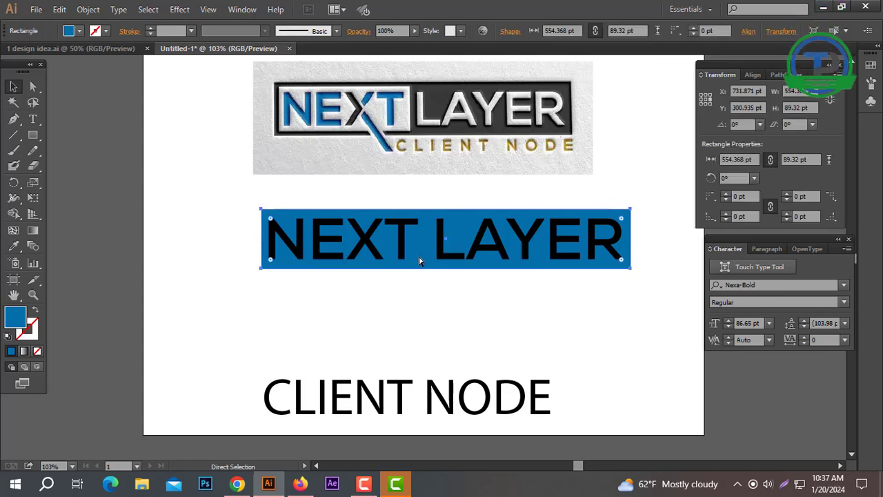
pyautogui.press('v')
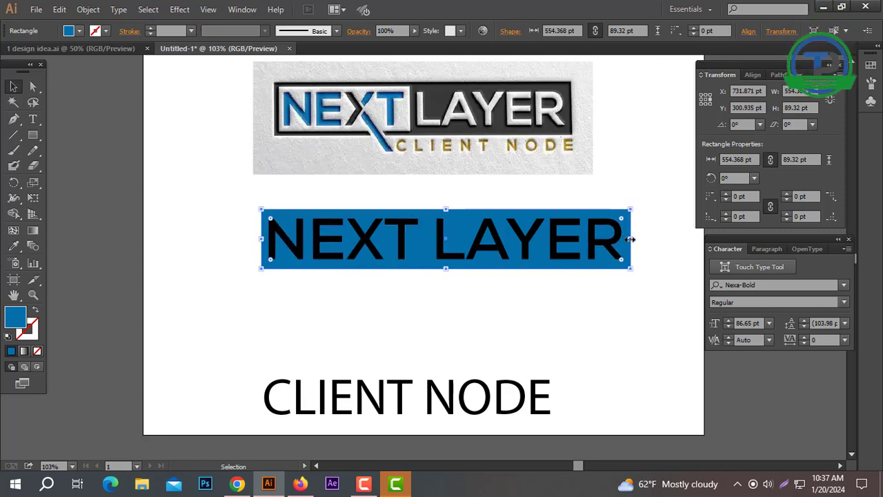
pyautogui.moveTo(630, 239); pyautogui.dragTo(428, 252)
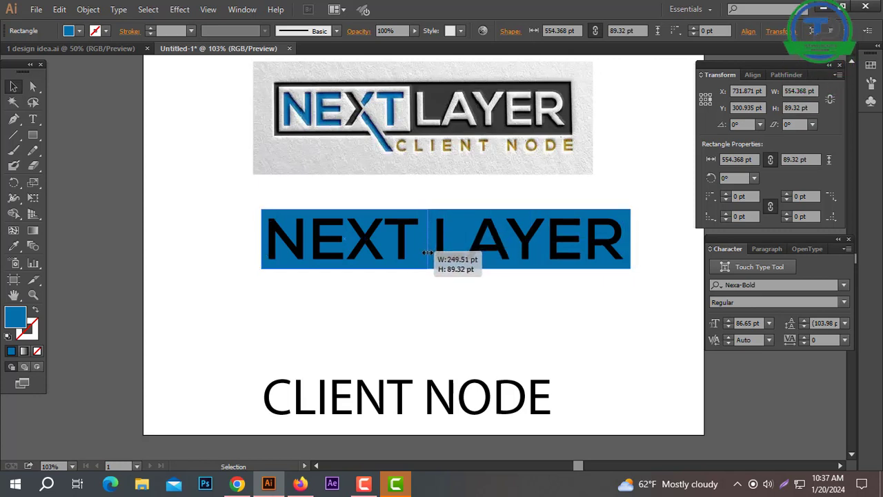
pyautogui.moveTo(427, 252); pyautogui.dragTo(428, 253)
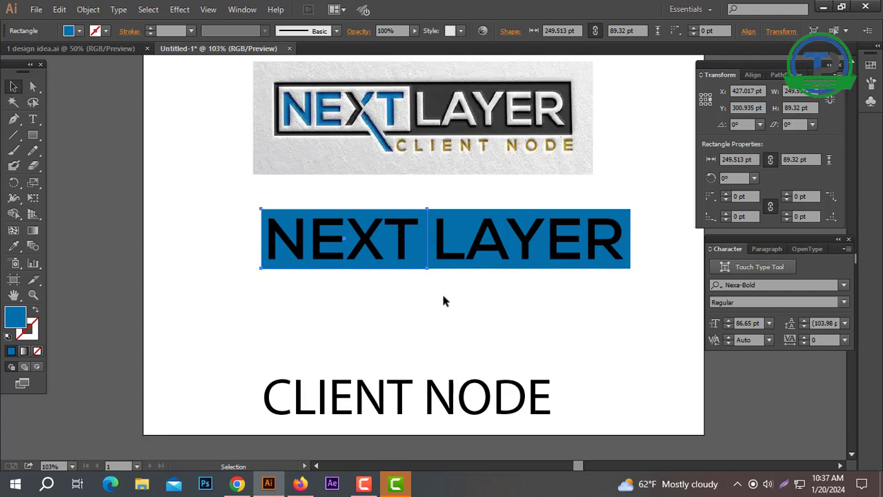
pyautogui.click(441, 291)
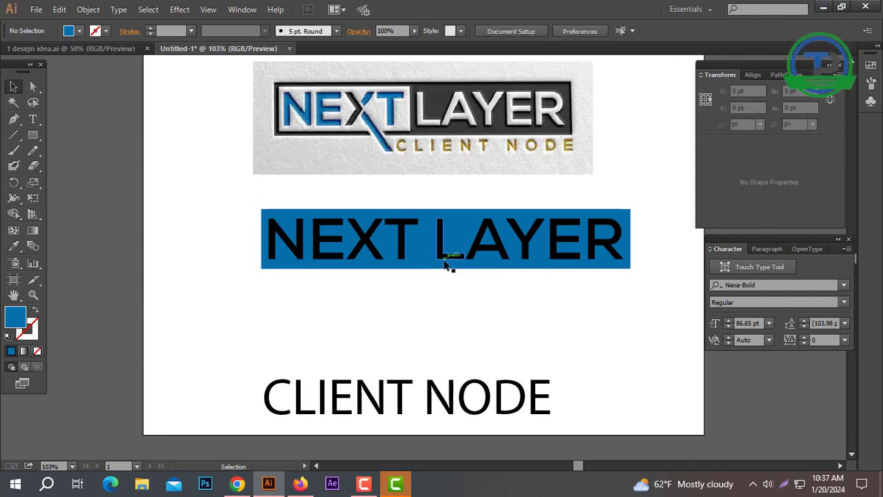
# Swap the rectangle's fill and stroke and slide the blue box over LAYER.
pyautogui.click(423, 252)
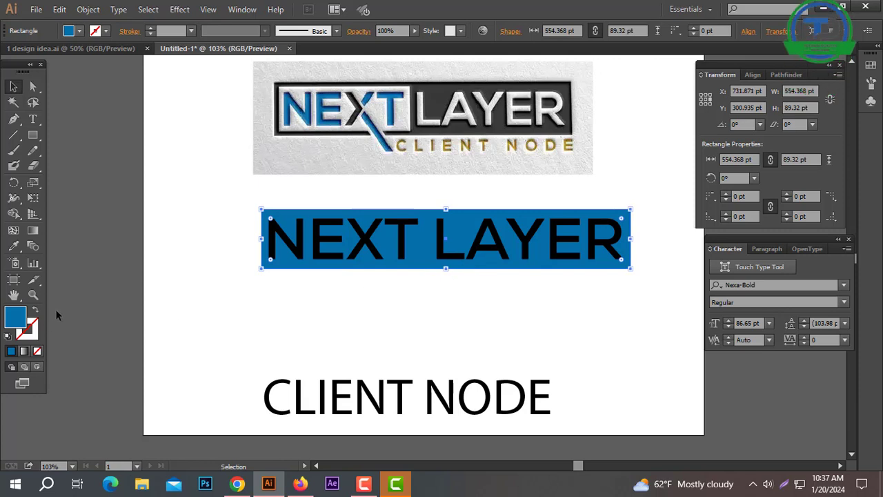
pyautogui.click(34, 312)
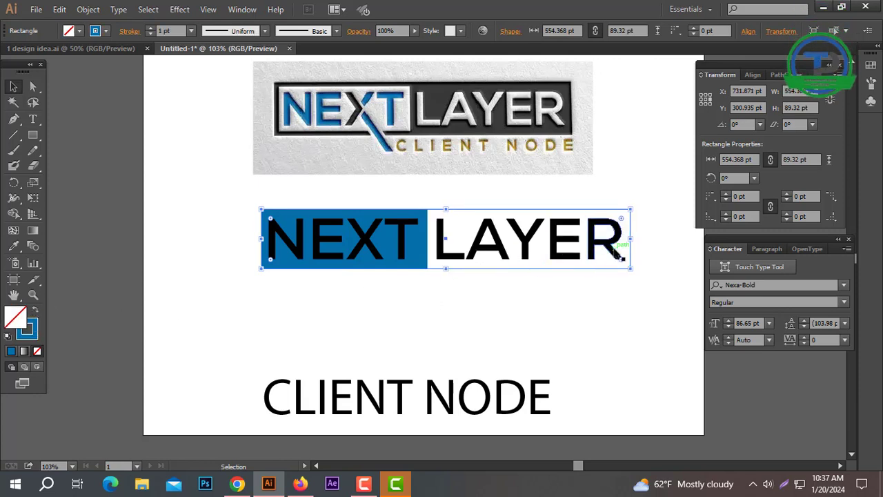
pyautogui.click(535, 310)
pyautogui.moveTo(419, 253); pyautogui.dragTo(625, 259)
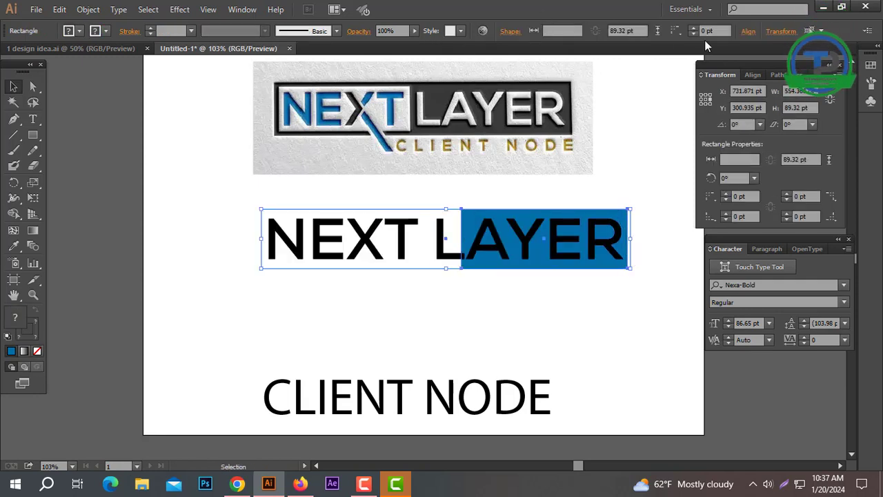
pyautogui.click(635, 208)
# Right-align the blue box to the text and stretch it left behind all of LAYER.
pyautogui.moveTo(468, 217); pyautogui.dragTo(469, 218)
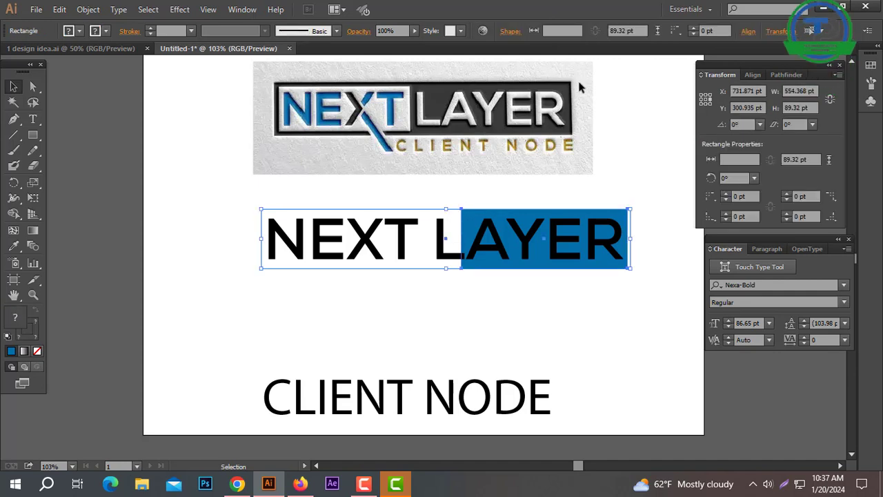
pyautogui.click(751, 74)
pyautogui.click(757, 109)
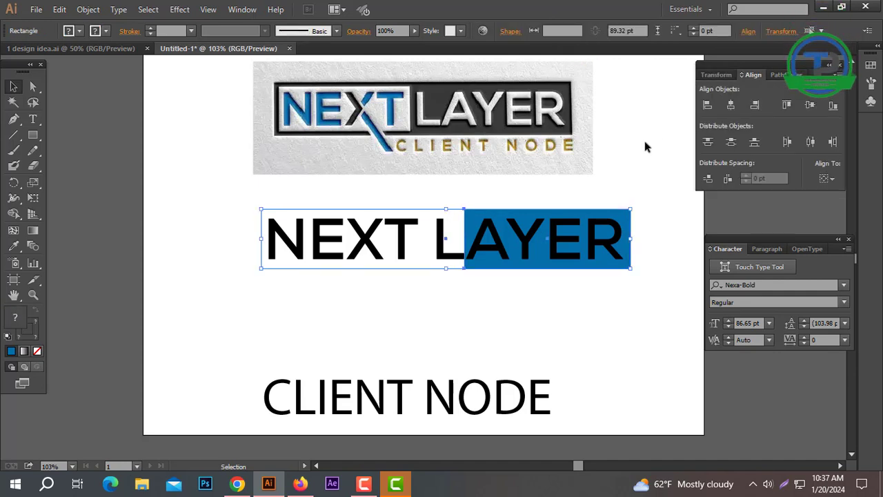
pyautogui.click(464, 249)
pyautogui.moveTo(465, 240); pyautogui.dragTo(428, 240)
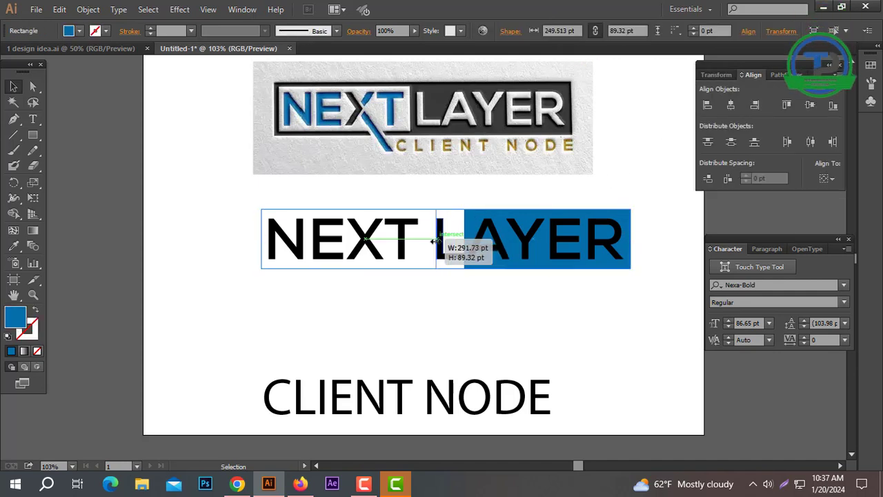
pyautogui.click(469, 332)
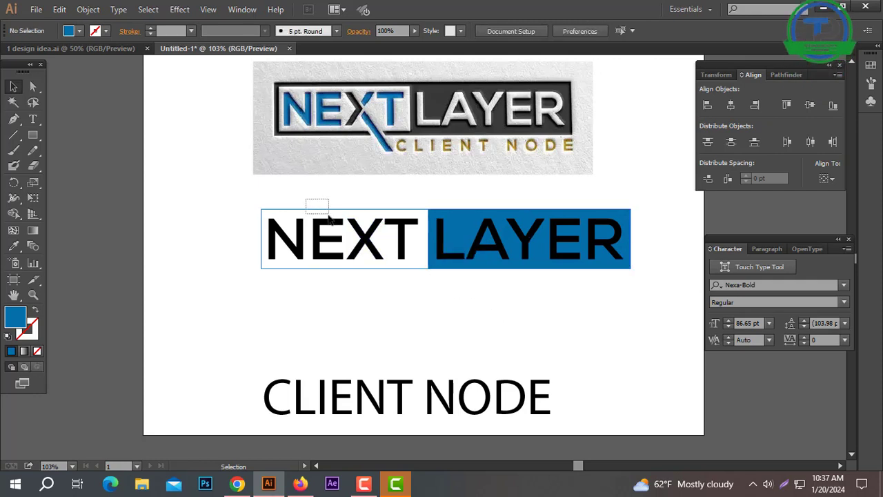
pyautogui.moveTo(327, 211); pyautogui.dragTo(319, 210)
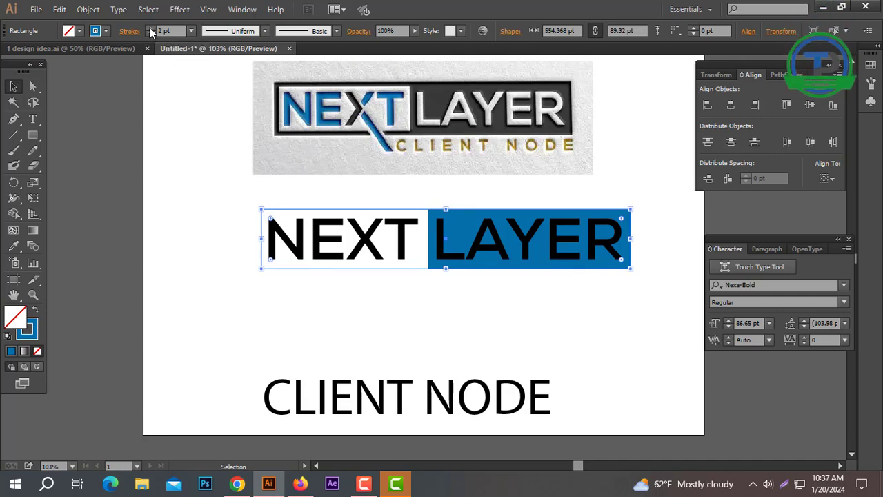
# Raise the frame's stroke weight, trying 7 pt and settling on 6 pt.
pyautogui.click(151, 27)
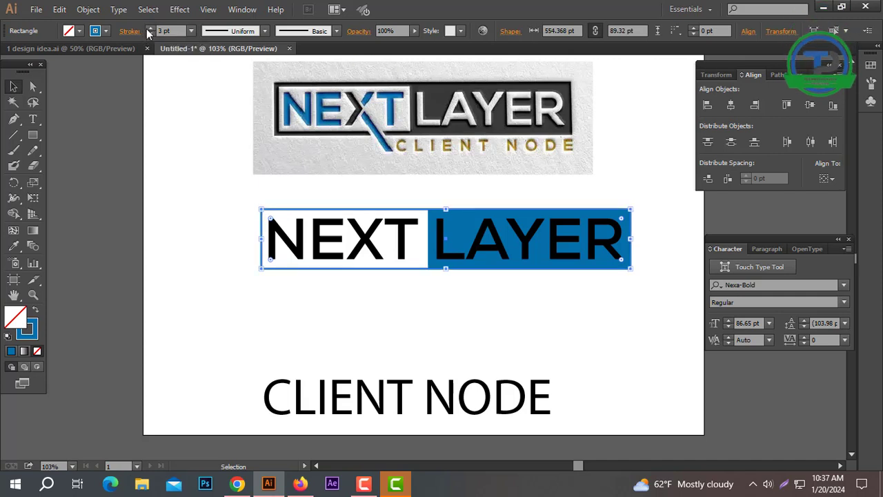
pyautogui.click(149, 29)
pyautogui.click(149, 28)
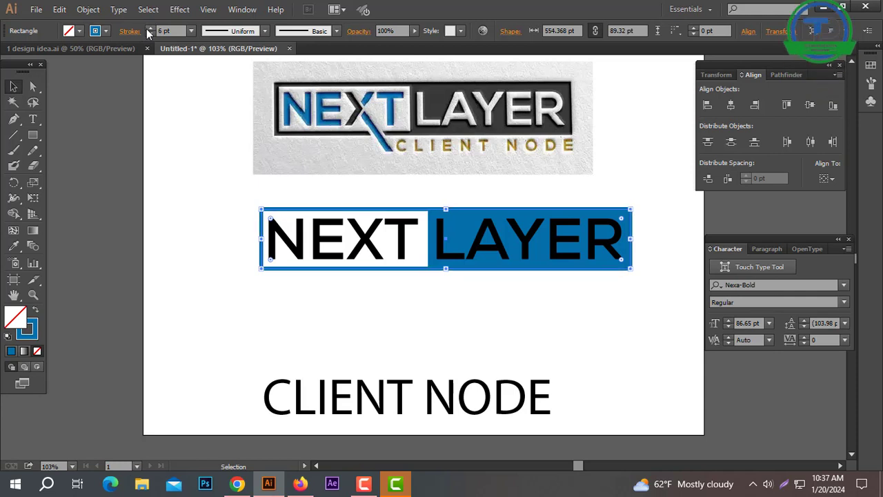
pyautogui.click(204, 181)
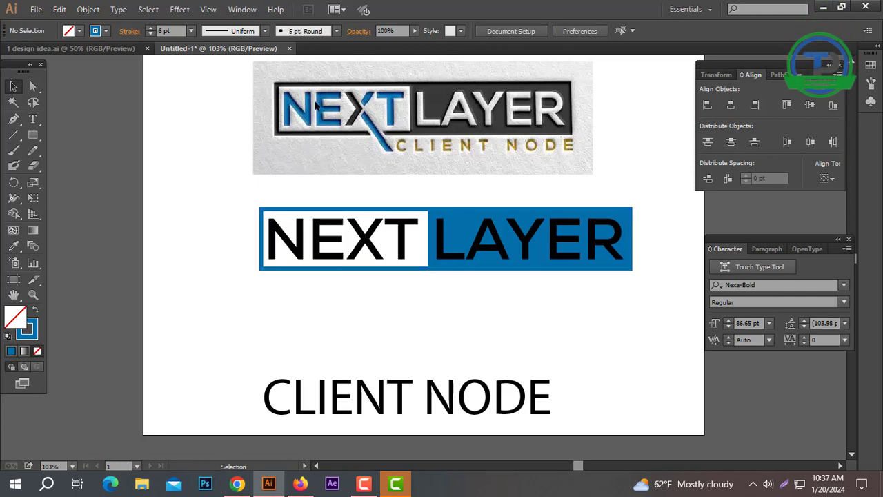
pyautogui.click(352, 212)
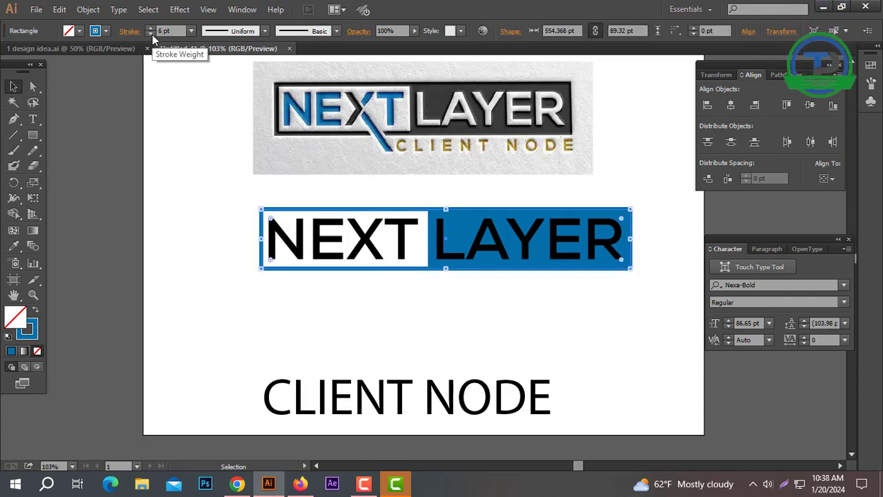
pyautogui.click(149, 28)
pyautogui.click(176, 176)
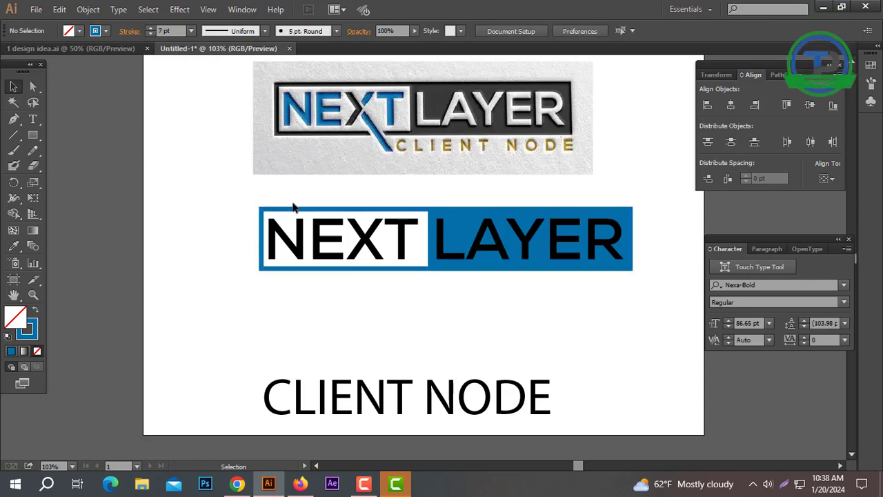
pyautogui.click(376, 208)
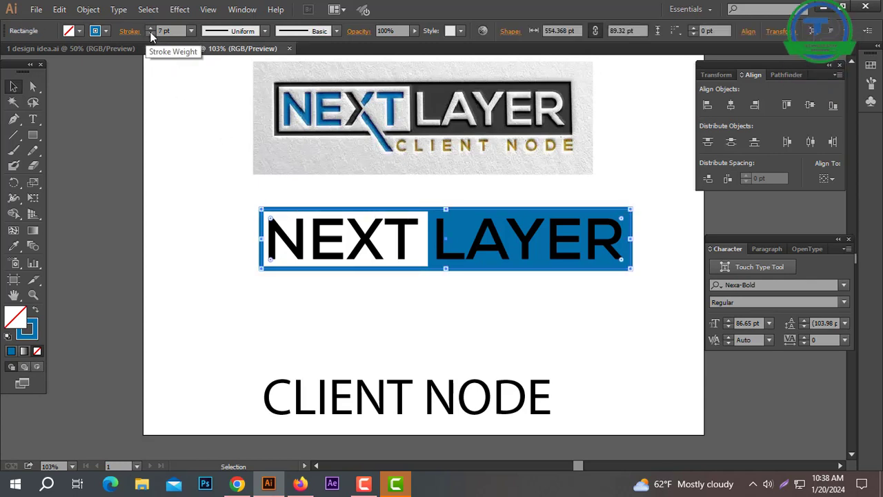
pyautogui.click(149, 34)
pyautogui.click(231, 178)
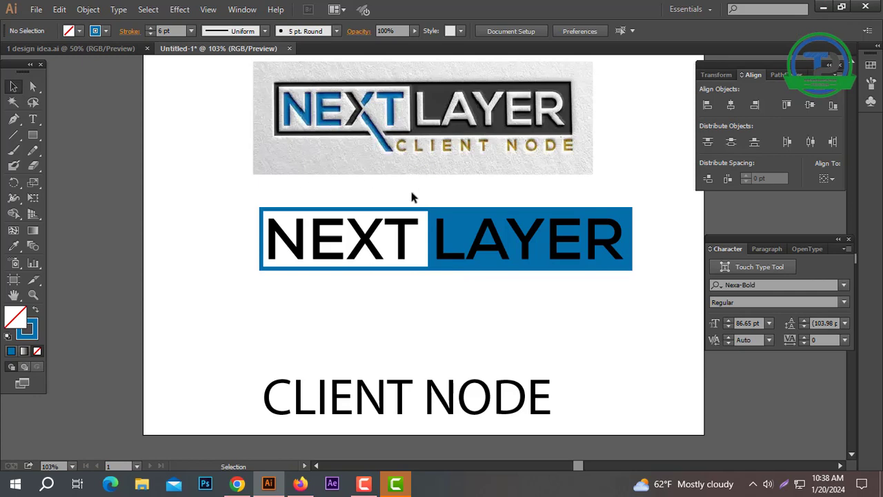
pyautogui.click(397, 215)
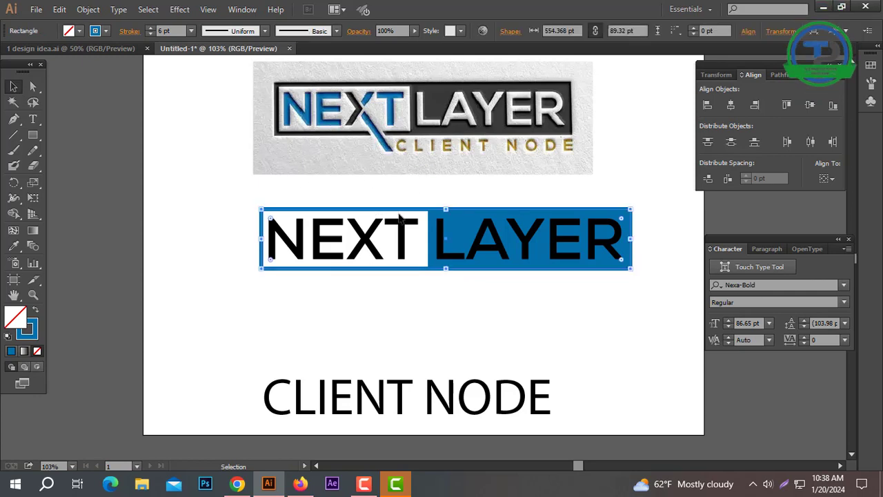
# Expand the 6 pt frame's fill and stroke into filled shapes via Object > Expand.
pyautogui.click(87, 10)
pyautogui.click(114, 144)
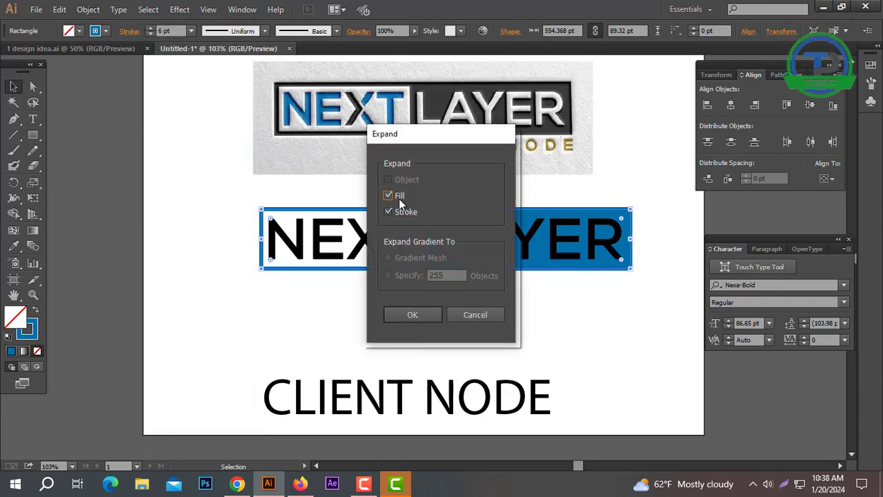
pyautogui.click(417, 315)
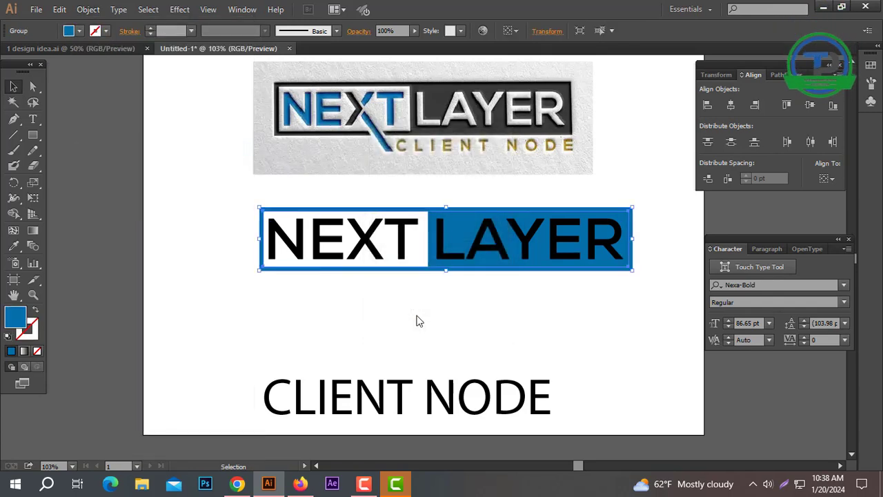
pyautogui.click(434, 273)
pyautogui.click(417, 204)
pyautogui.moveTo(414, 198); pyautogui.dragTo(436, 218)
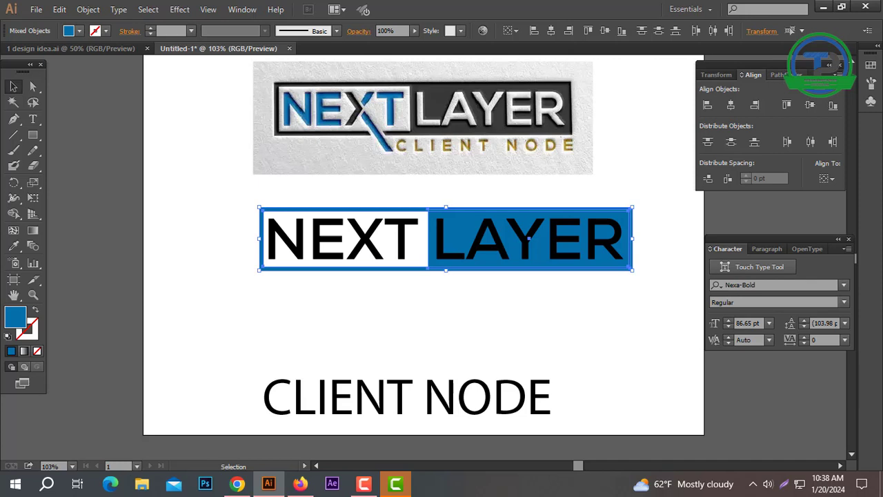
# Unite the expanded frame and blue LAYER box with Pathfinder Unite and check the result.
pyautogui.click(783, 74)
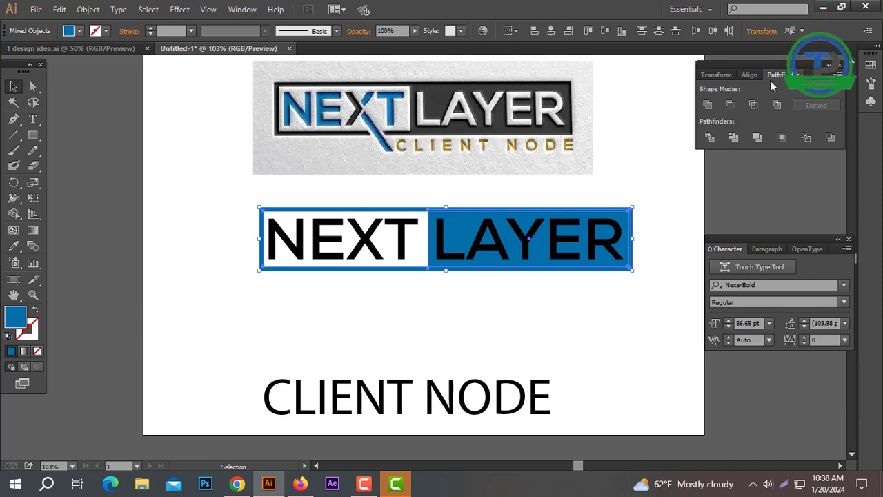
pyautogui.click(709, 105)
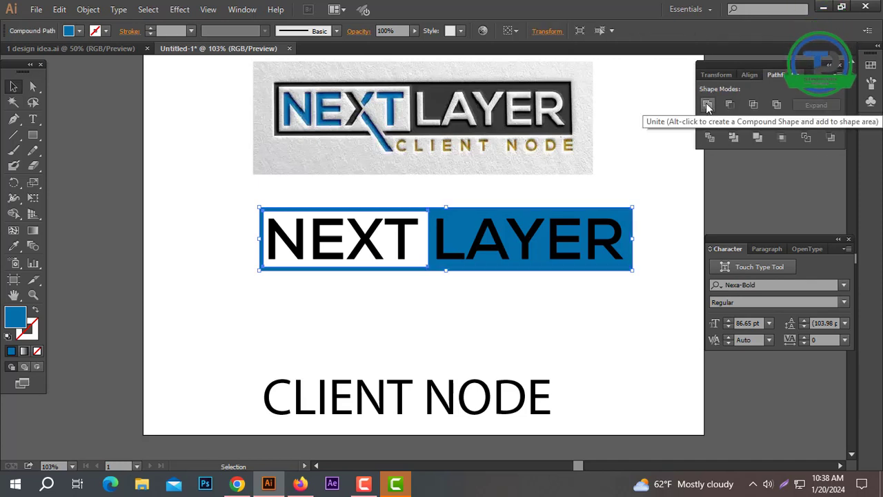
pyautogui.click(683, 184)
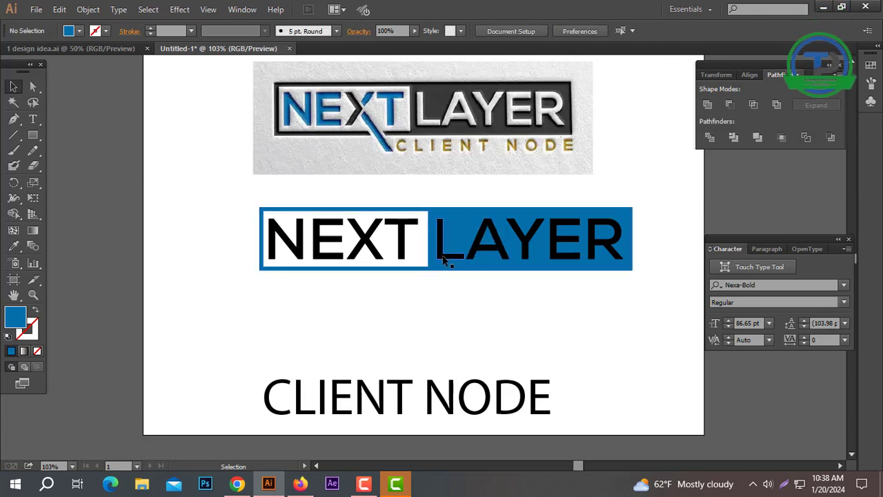
pyautogui.moveTo(682, 200); pyautogui.dragTo(260, 290)
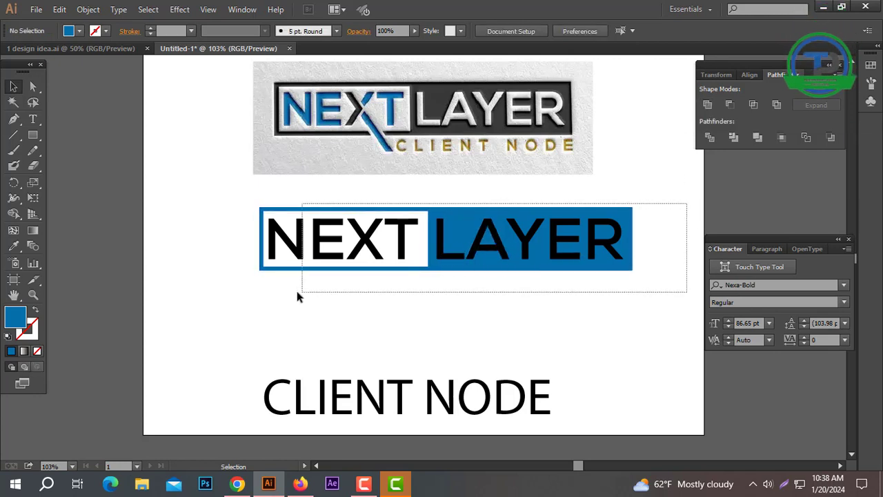
pyautogui.click(261, 297)
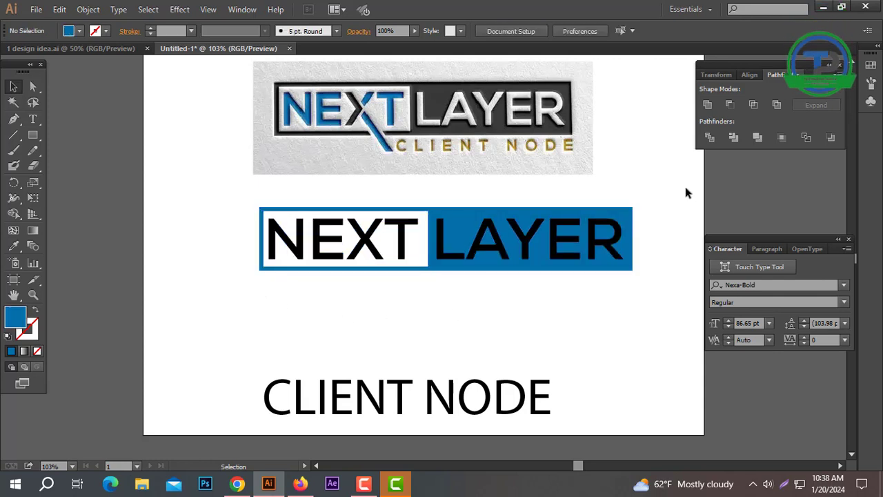
# Ungroup the outlined NEXT LAYER letters and select LAYER with the blue box.
pyautogui.moveTo(685, 187); pyautogui.dragTo(473, 279)
pyautogui.moveTo(685, 187); pyautogui.dragTo(434, 289)
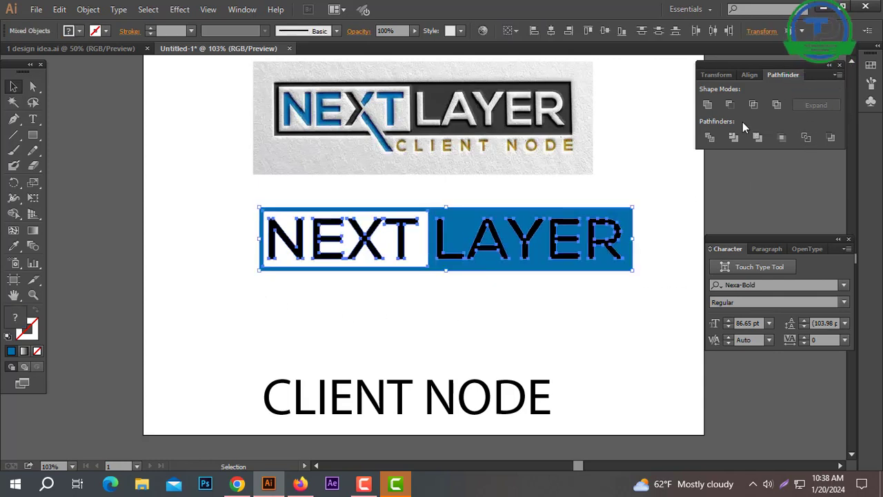
pyautogui.click(483, 286)
pyautogui.click(404, 247)
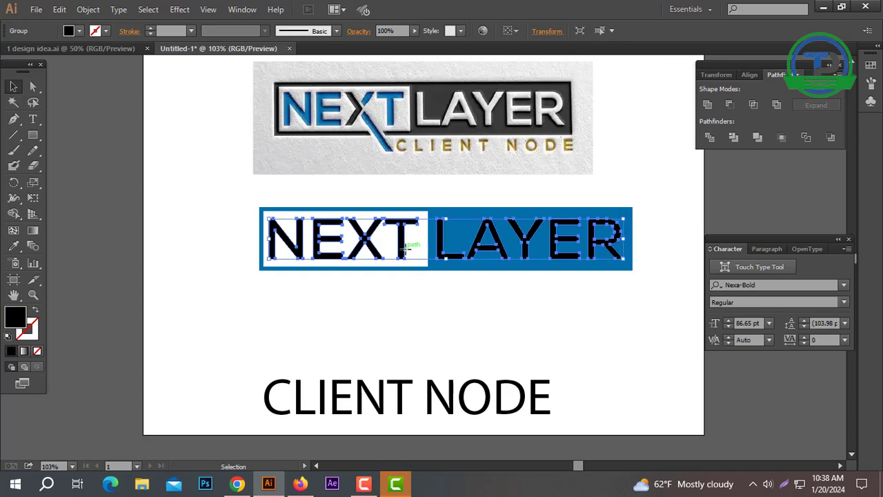
pyautogui.rightClick(405, 251)
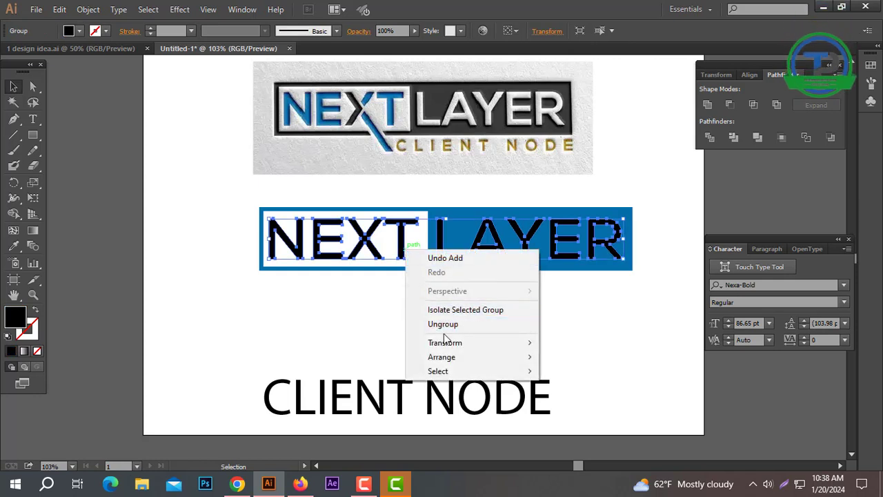
pyautogui.click(449, 325)
pyautogui.moveTo(661, 305); pyautogui.dragTo(442, 198)
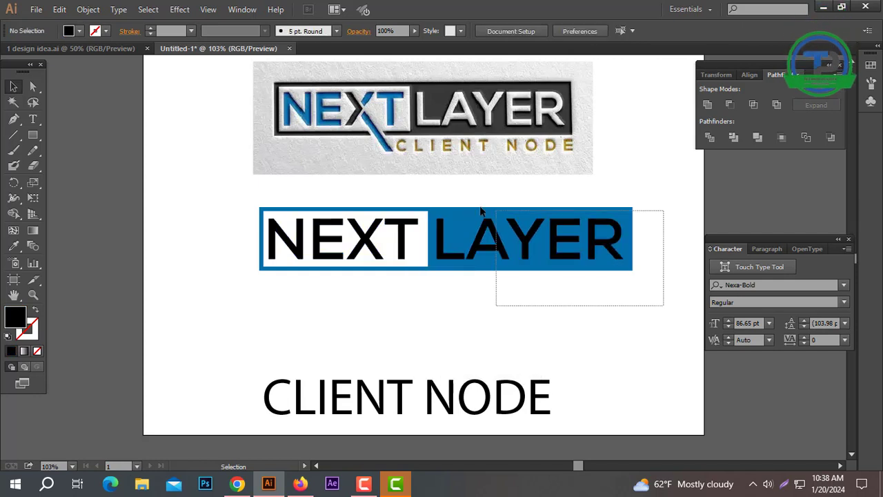
# Cut LAYER from the box with Minus Front and recolour it the logo's dark grey.
pyautogui.click(732, 106)
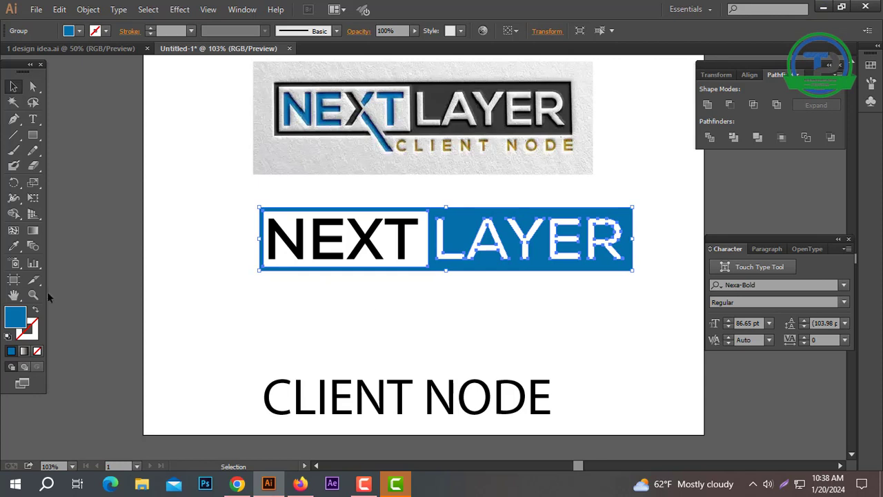
pyautogui.click(13, 246)
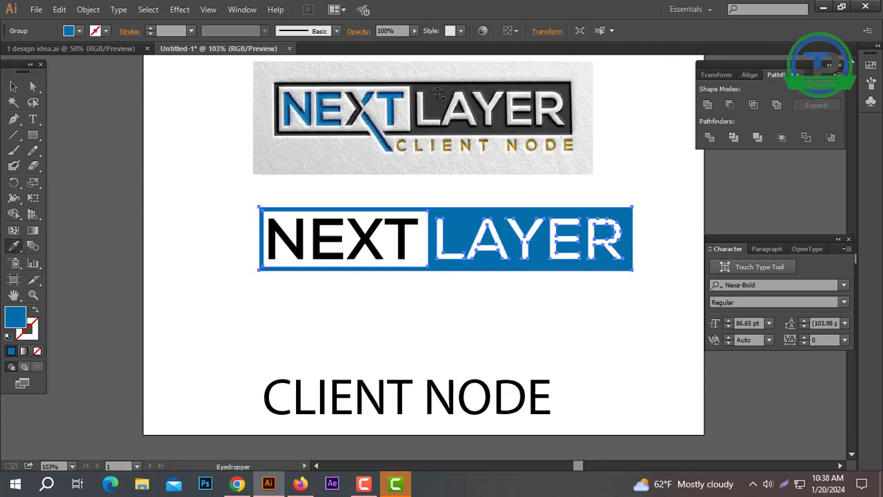
pyautogui.click(438, 91)
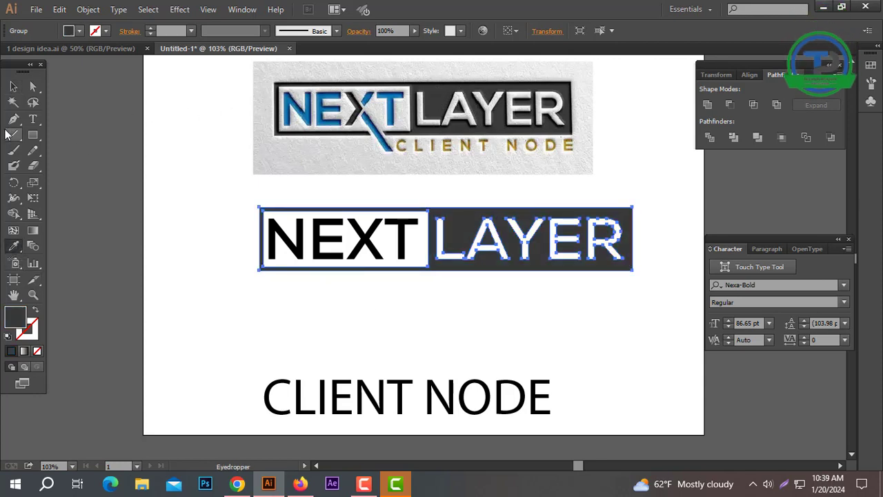
pyautogui.click(13, 88)
pyautogui.click(132, 209)
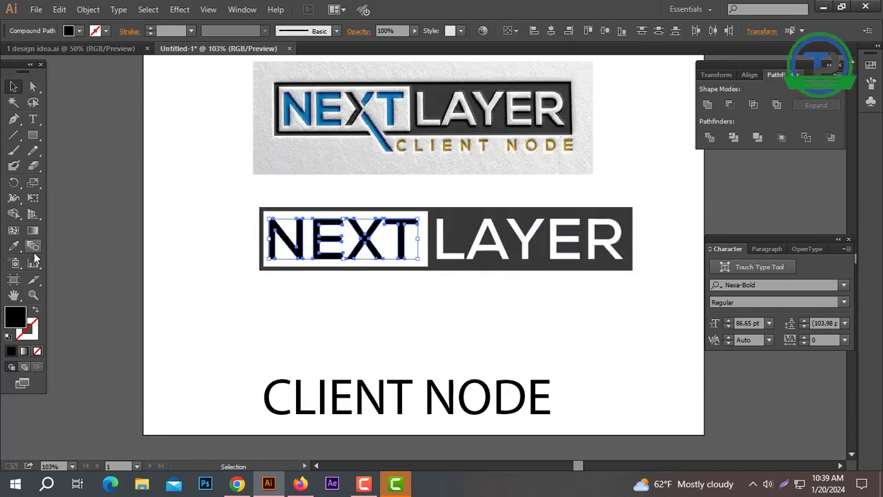
# Recolour NEXT with a slightly brighter version of the reference logo's blue.
pyautogui.click(317, 99)
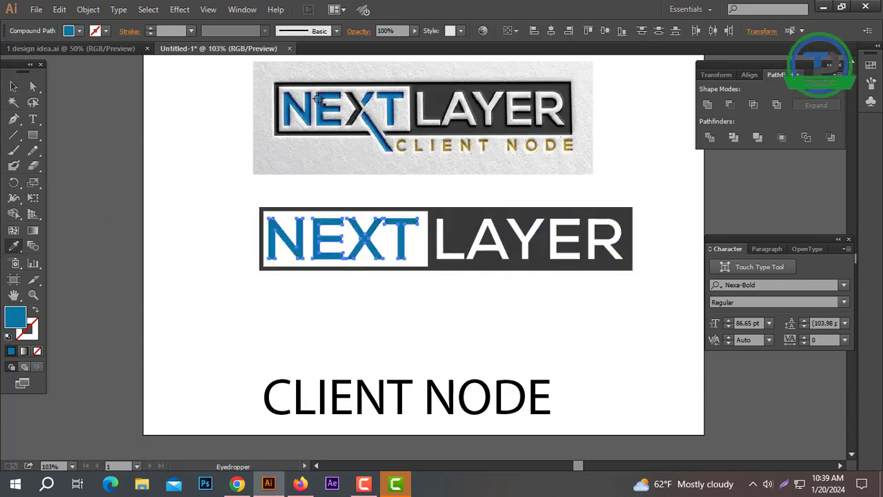
pyautogui.doubleClick(15, 319)
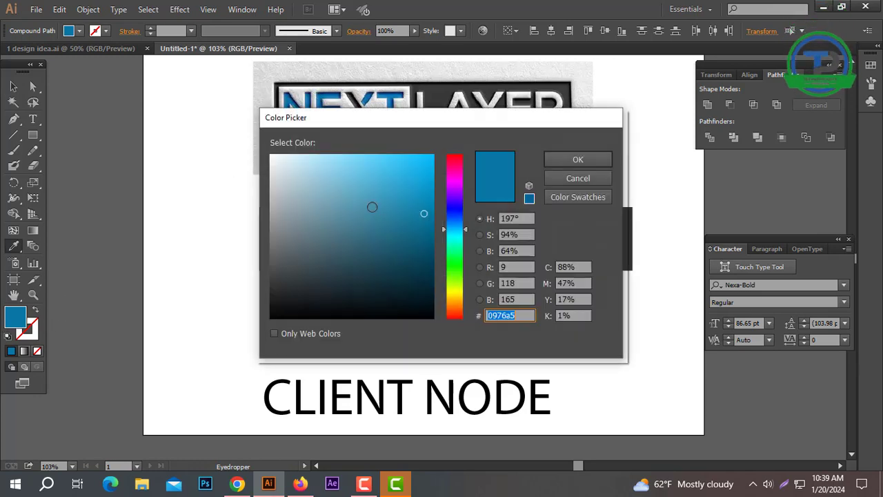
pyautogui.click(455, 228)
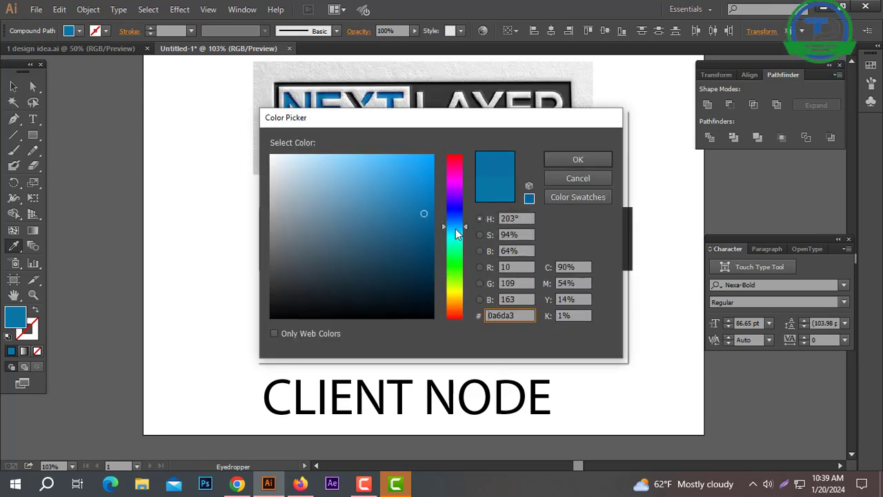
pyautogui.click(433, 177)
pyautogui.click(577, 162)
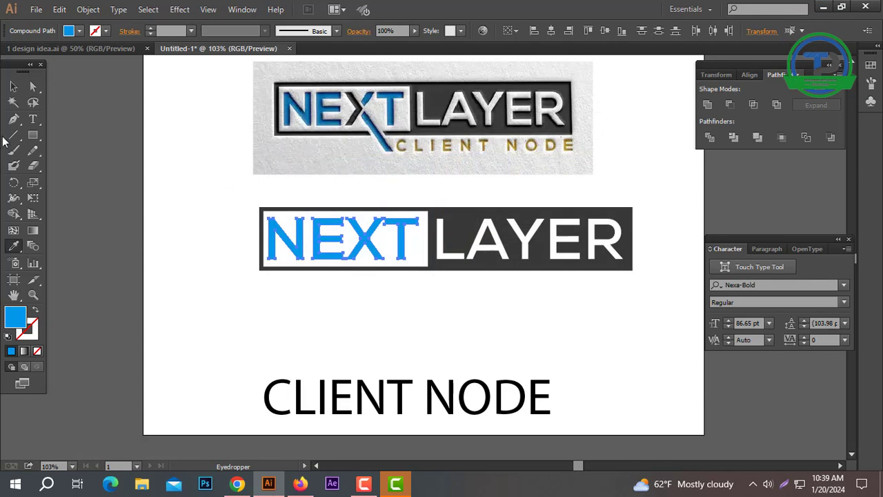
# Return to the Selection tool, select the NEXT lettering to check it, then deselect.
pyautogui.click(13, 86)
pyautogui.click(182, 243)
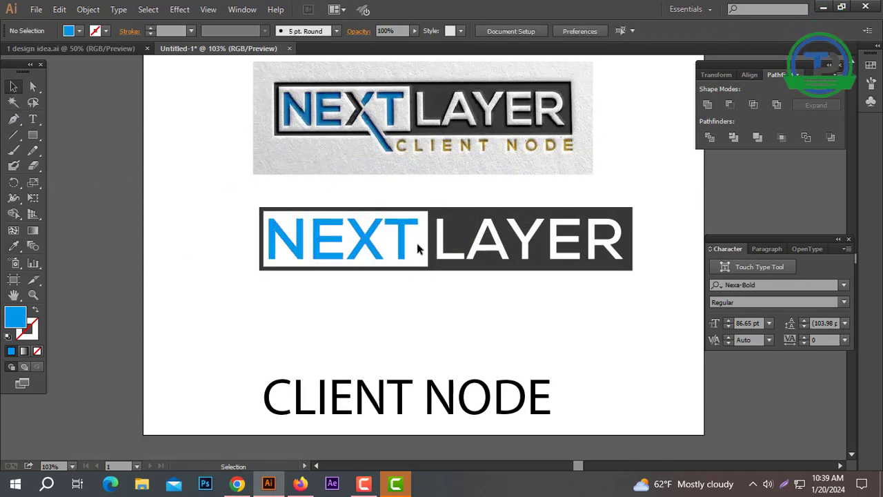
pyautogui.click(293, 255)
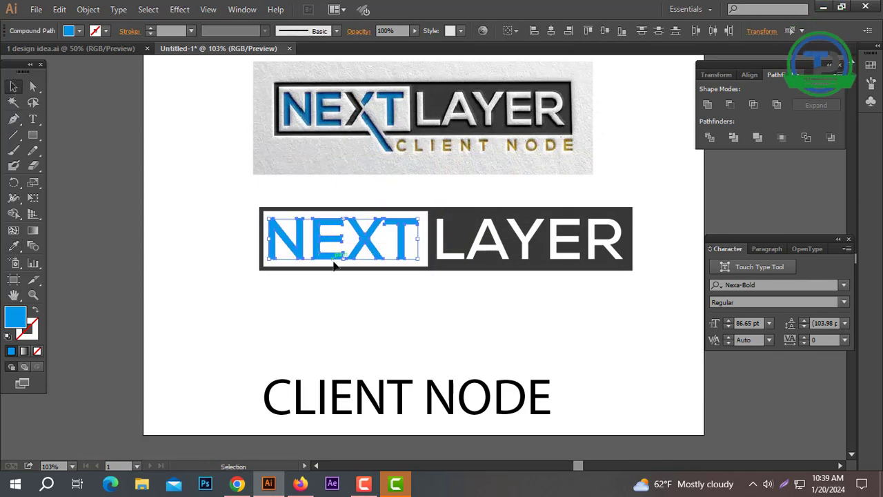
pyautogui.click(367, 306)
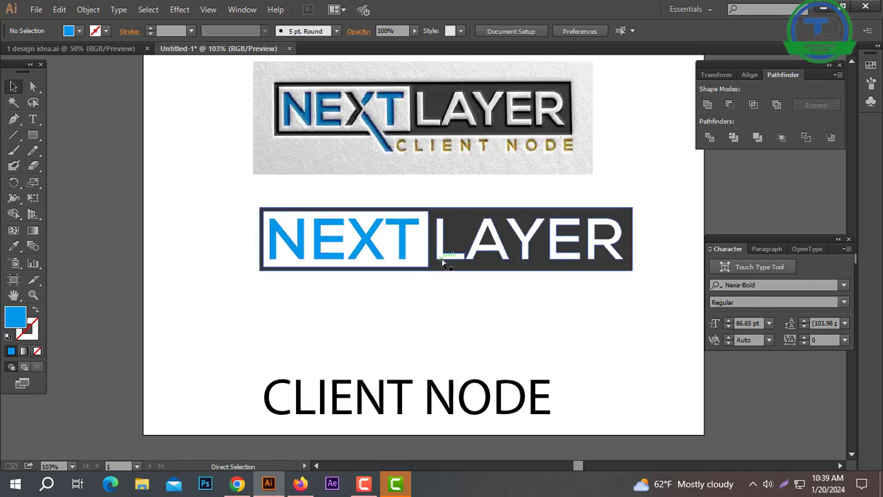
# Switch to the Selection tool with V and open the status-bar zoom level list.
pyautogui.press('v')
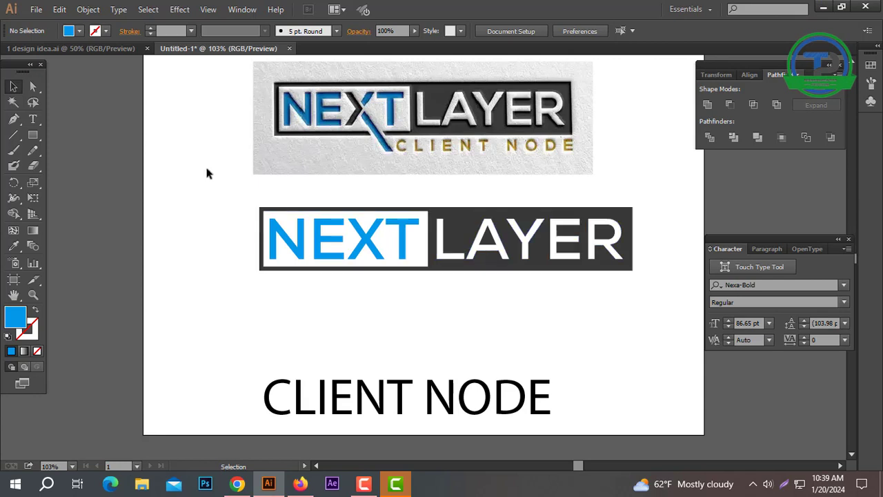
pyautogui.click(71, 467)
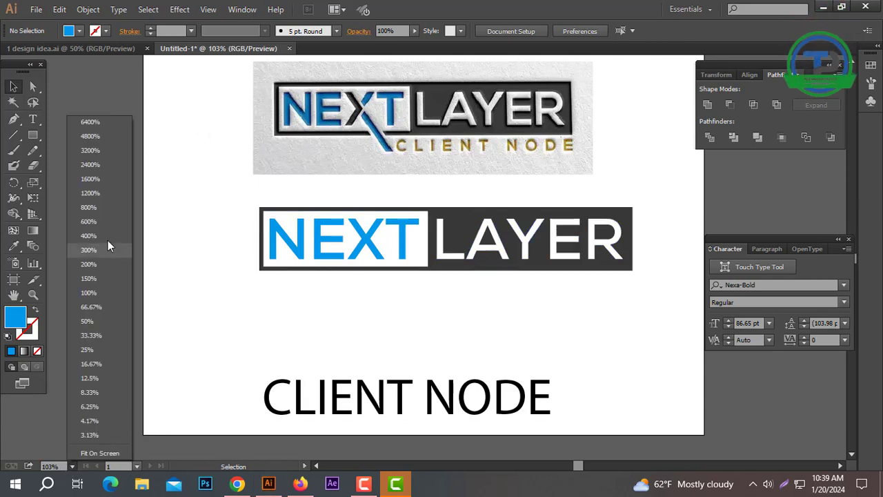
# Zoom to 400% on the NEXT word and pick the Pen tool from its flyout.
pyautogui.click(89, 235)
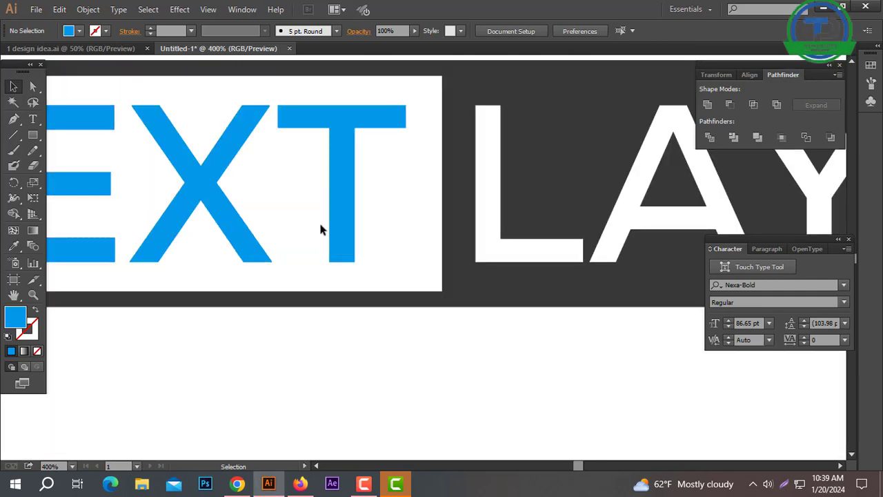
pyautogui.moveTo(283, 218); pyautogui.dragTo(394, 281)
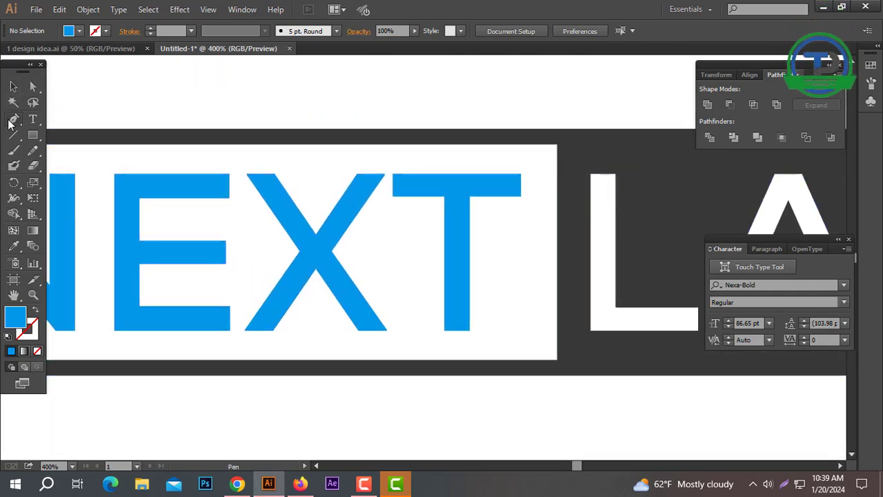
pyautogui.moveTo(9, 120); pyautogui.dragTo(55, 147)
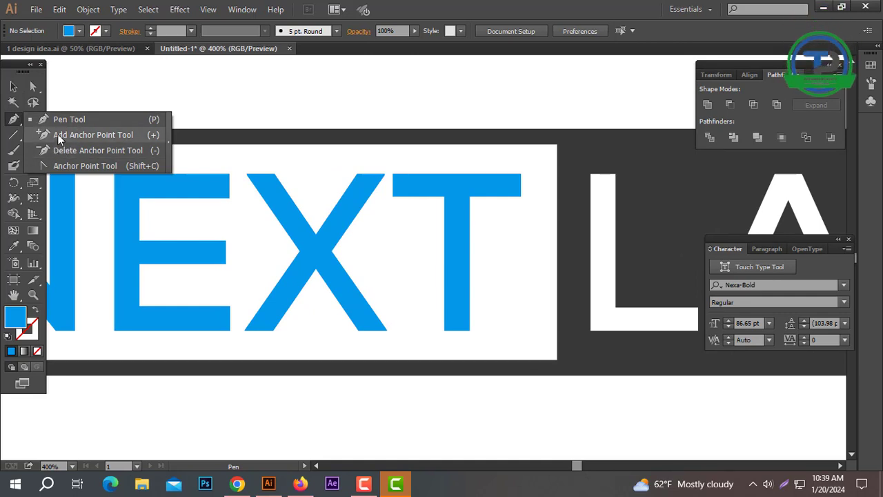
pyautogui.moveTo(60, 134); pyautogui.dragTo(66, 122)
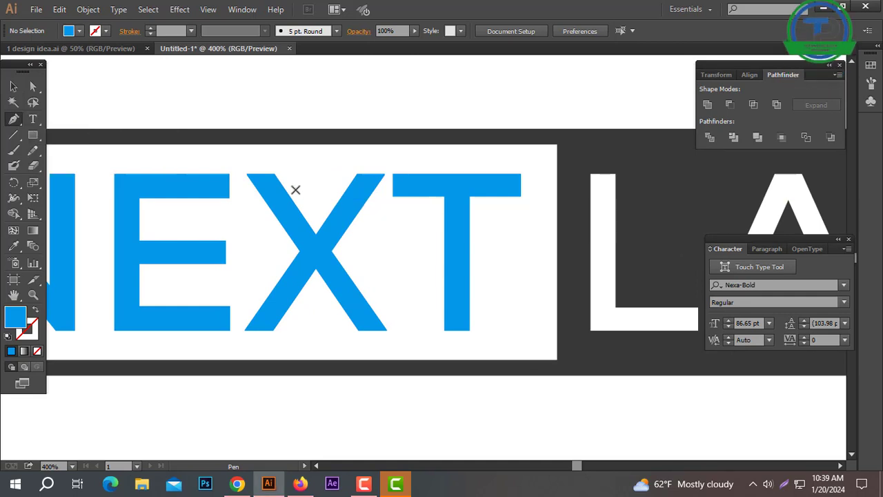
# Draw a thin chevron path across the X, then select it together with the X.
pyautogui.click(274, 175)
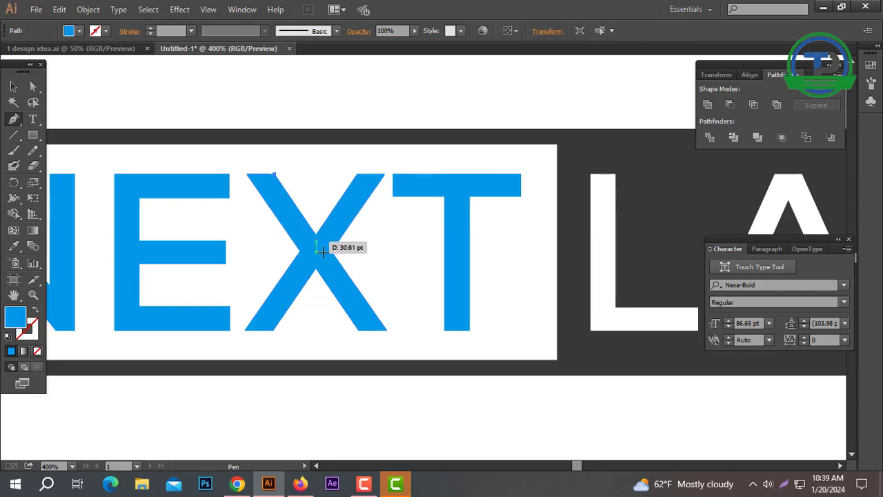
pyautogui.click(316, 275)
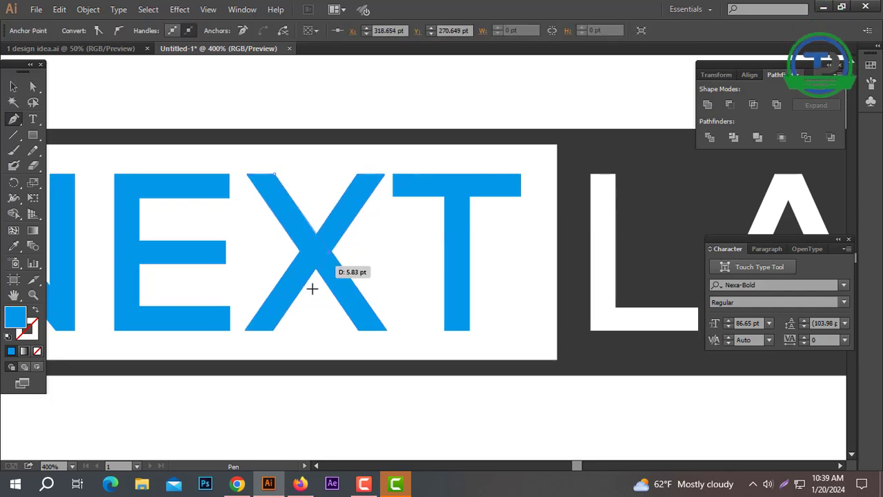
pyautogui.click(275, 331)
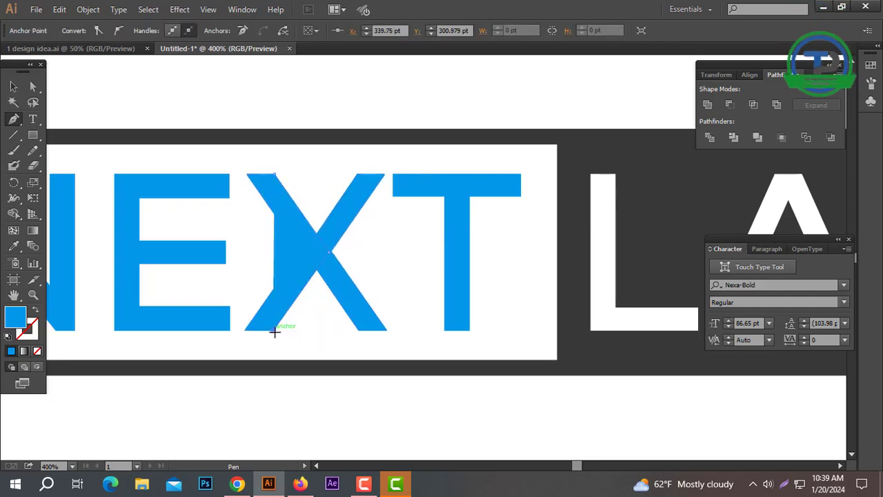
pyautogui.click(336, 245)
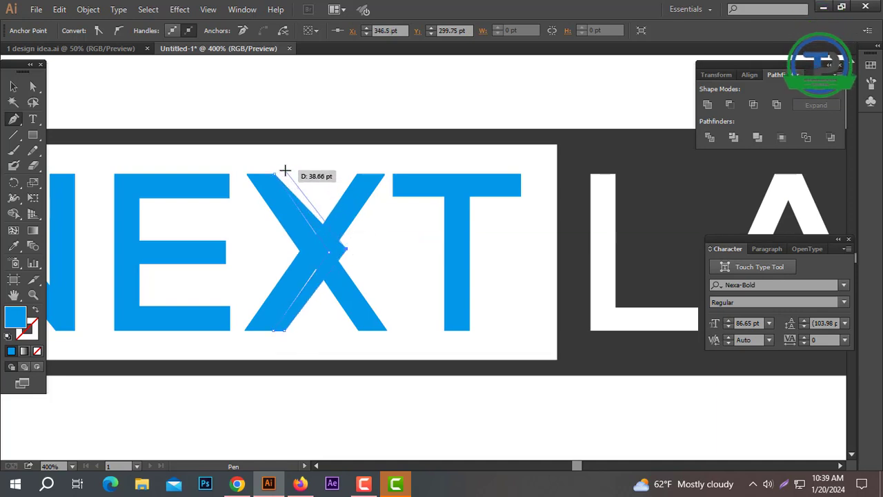
pyautogui.moveTo(279, 175); pyautogui.dragTo(275, 173)
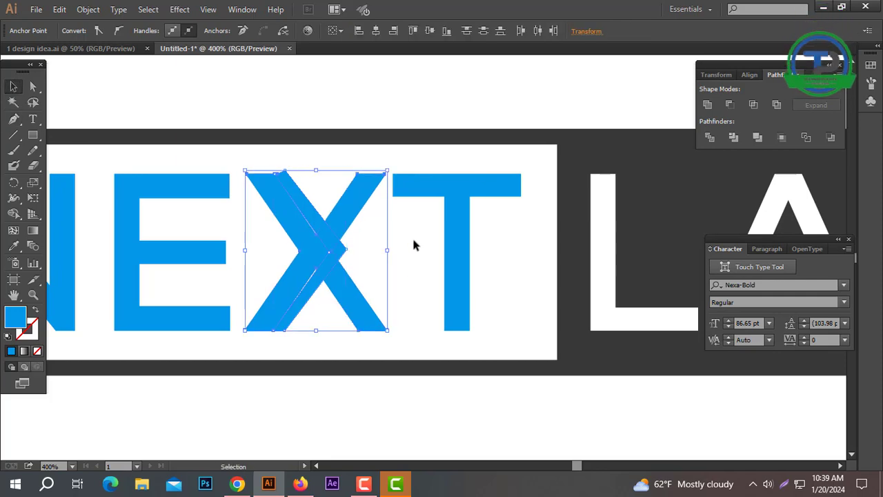
pyautogui.moveTo(414, 242); pyautogui.dragTo(292, 278)
# Fill the thin chevron path with pink ff0074.
pyautogui.click(336, 250)
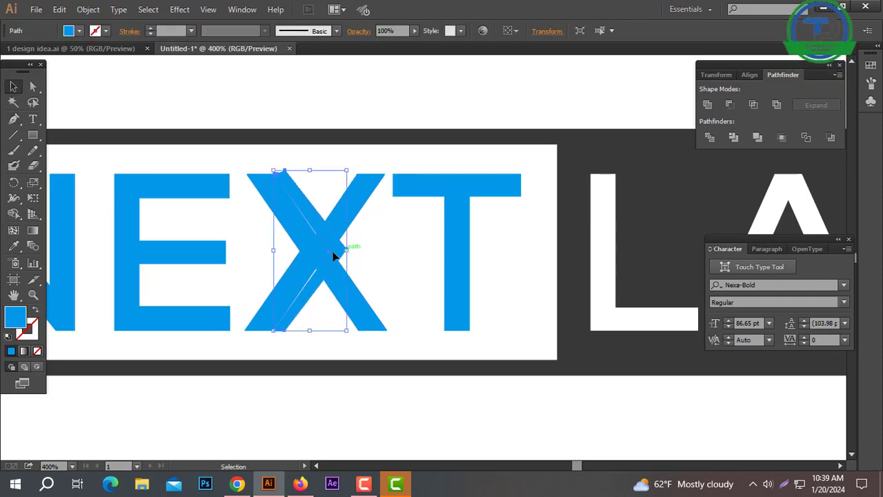
pyautogui.doubleClick(15, 317)
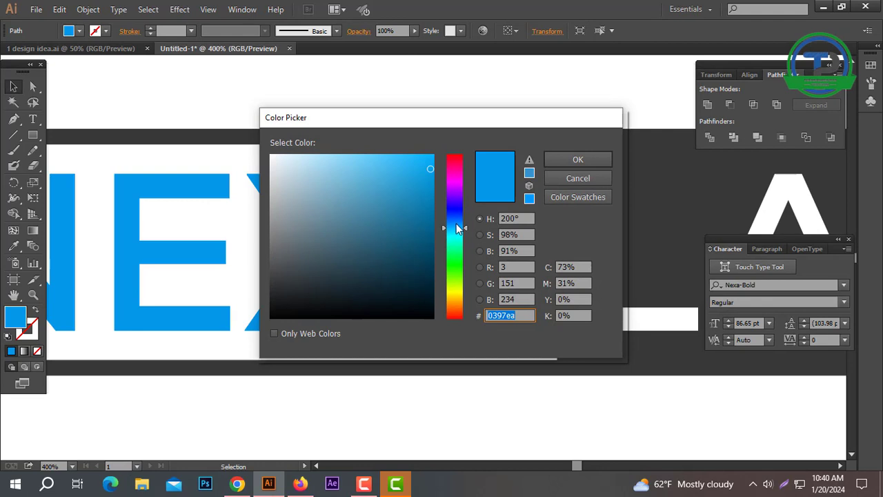
pyautogui.write('ff0074')
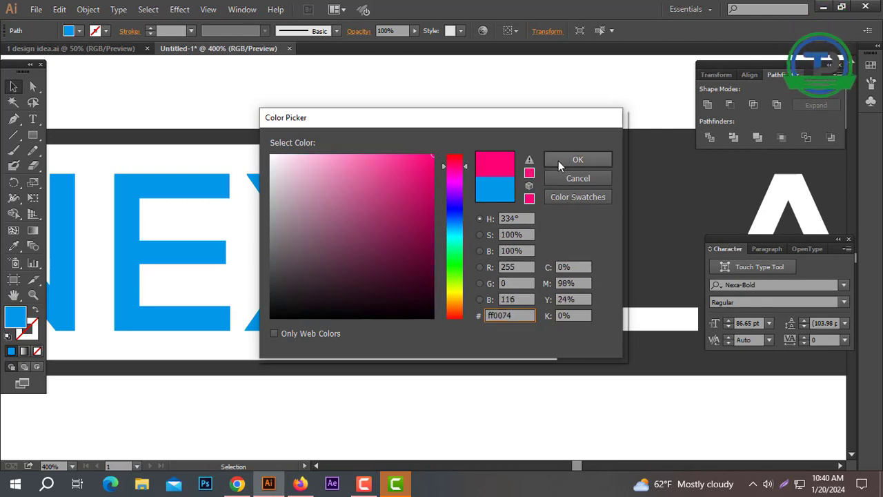
pyautogui.click(559, 161)
pyautogui.click(402, 250)
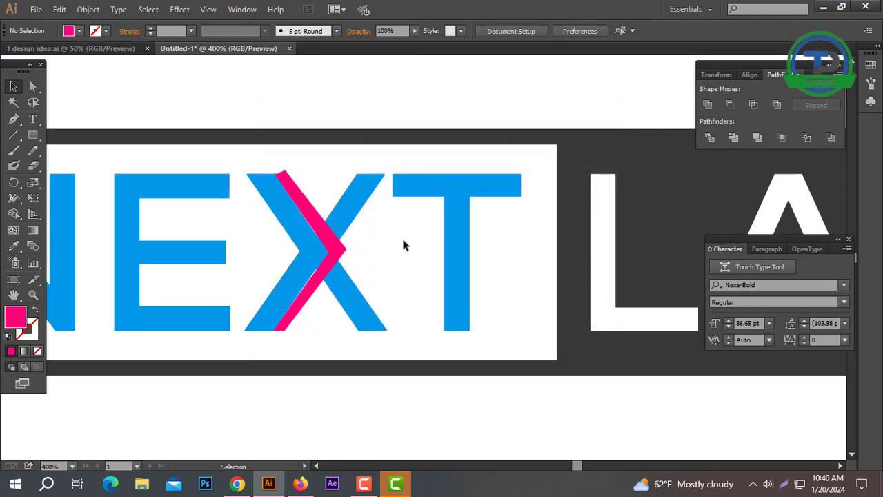
# Subtract the pink strip from the blue X with Minus Front and ungroup the pieces.
pyautogui.moveTo(277, 283); pyautogui.dragTo(276, 284)
pyautogui.click(730, 105)
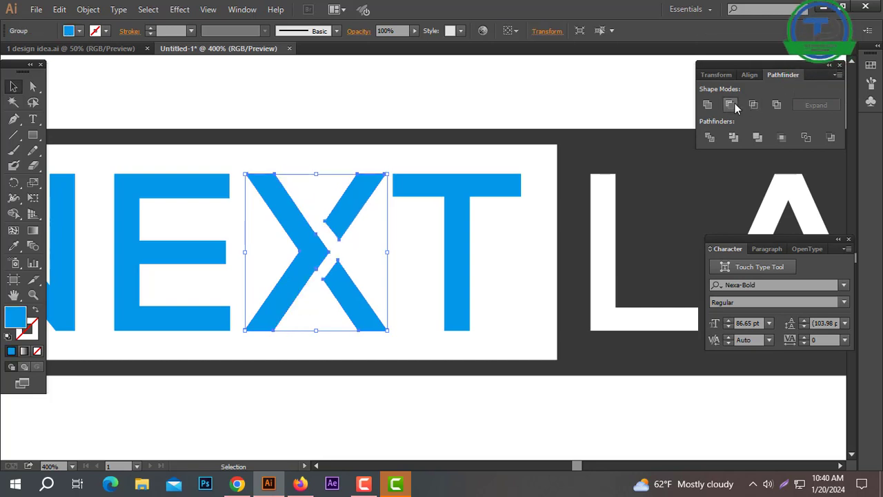
pyautogui.rightClick(398, 239)
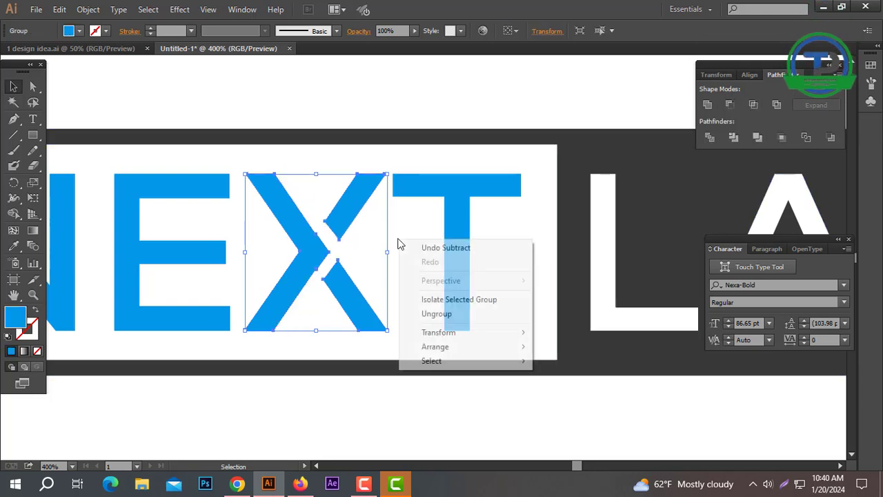
pyautogui.click(433, 315)
pyautogui.click(400, 270)
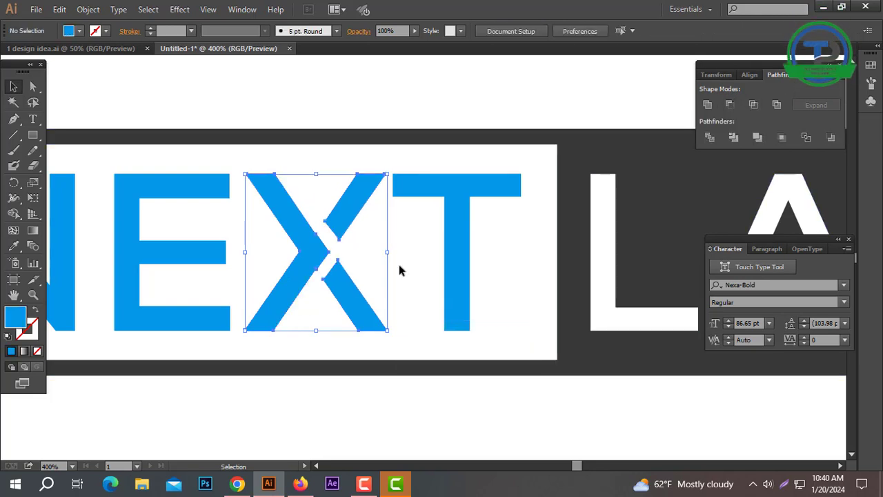
# Remove two inner anchor points from the X's left piece with Delete Anchor Point.
pyautogui.click(316, 220)
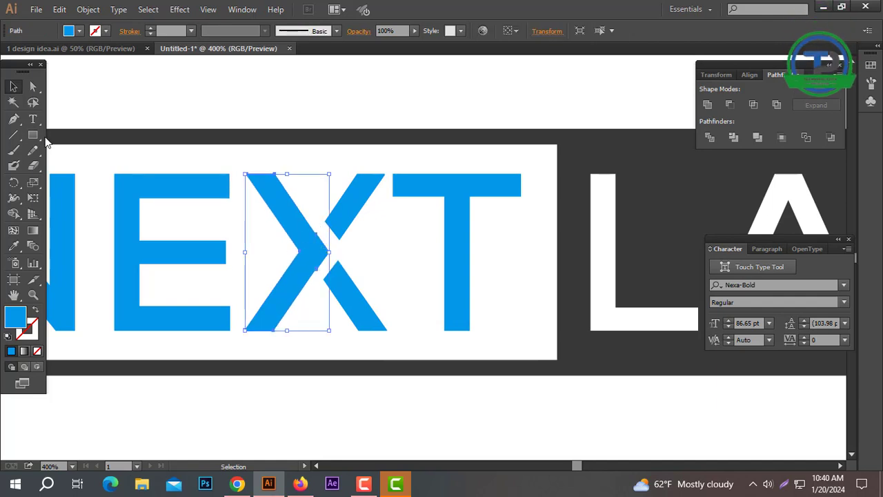
pyautogui.moveTo(14, 121); pyautogui.dragTo(93, 149)
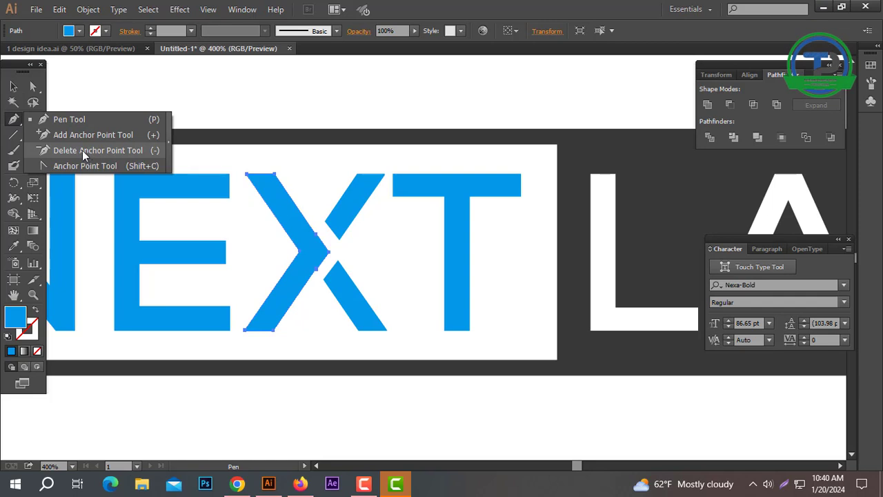
pyautogui.moveTo(84, 153)
pyautogui.mouseDown()
pyautogui.moveTo(15, 123)
pyautogui.moveTo(55, 156)
pyautogui.mouseUp()
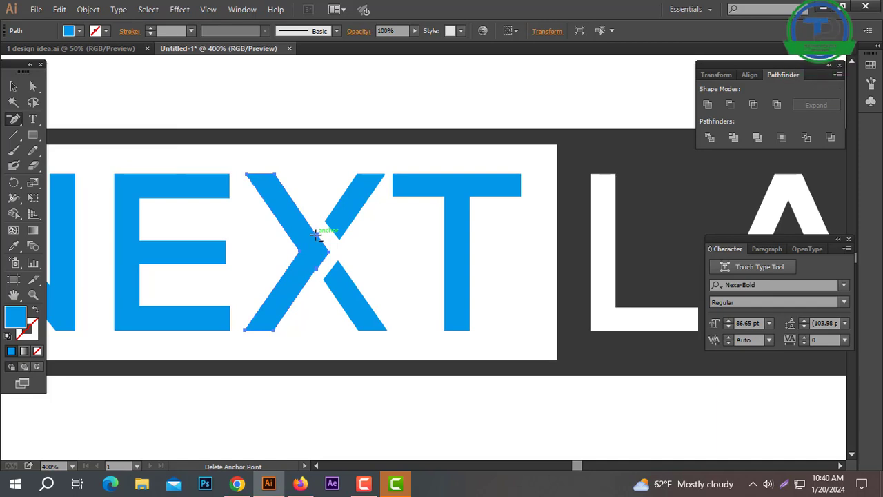
pyautogui.click(324, 264)
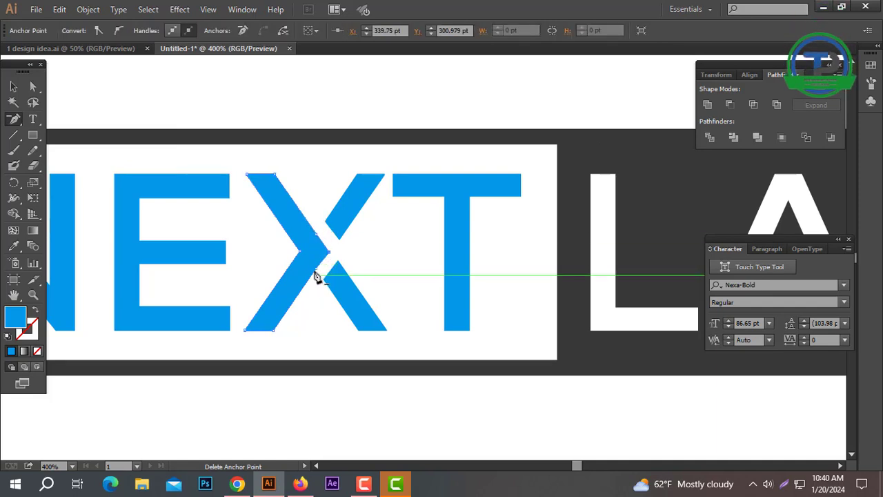
pyautogui.click(319, 274)
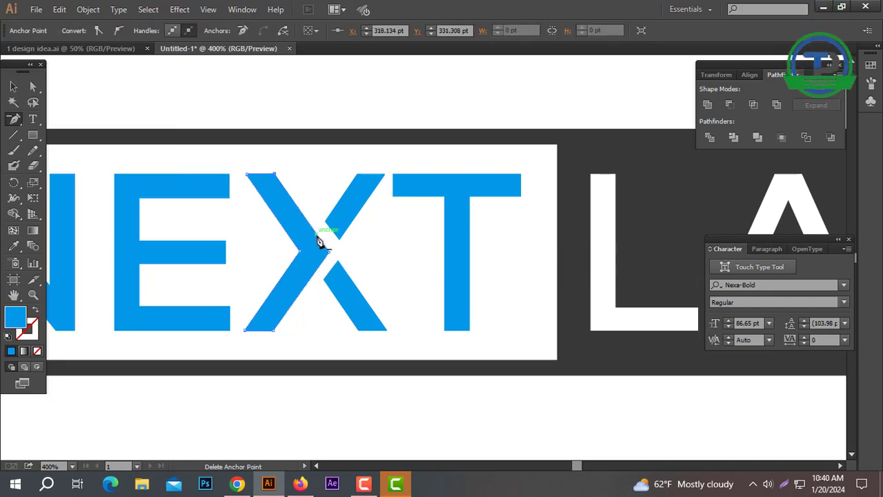
# Reselect the X's left chevron piece with the Selection tool and open the Object menu.
pyautogui.click(13, 86)
pyautogui.click(316, 104)
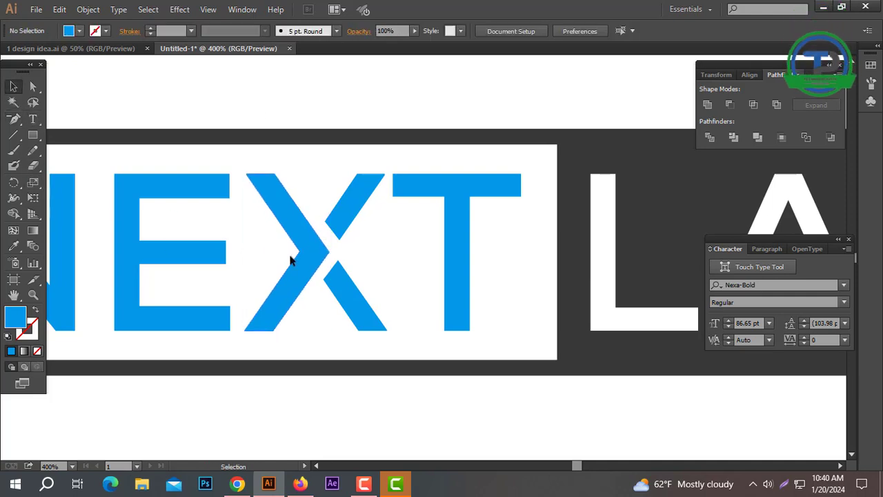
pyautogui.click(302, 252)
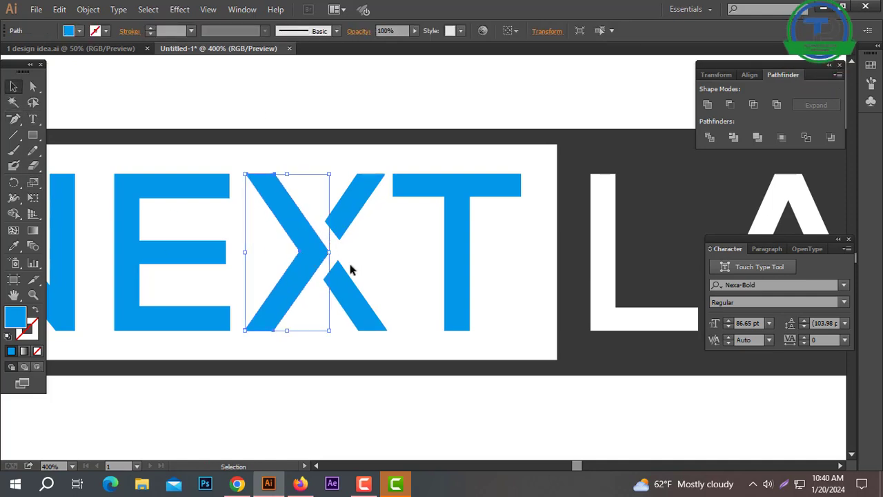
pyautogui.click(88, 10)
pyautogui.moveTo(102, 269)
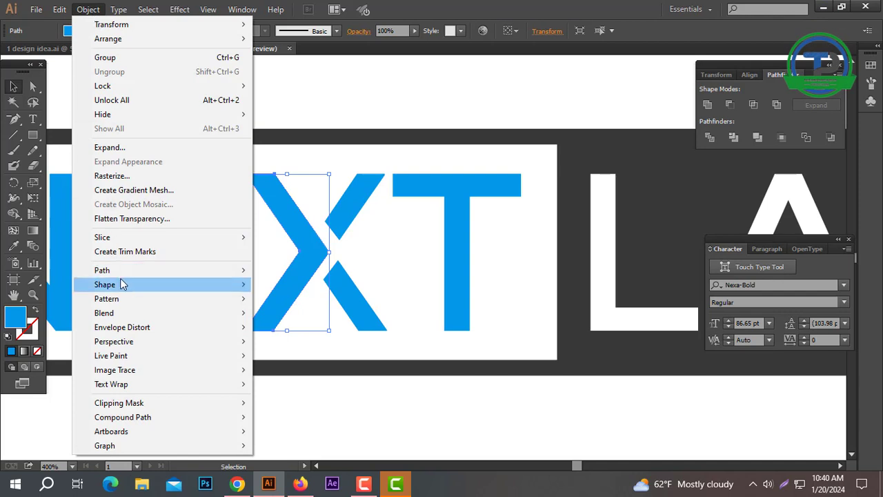
# Create a thicker Offset Path copy of the X's left chevron.
pyautogui.click(285, 318)
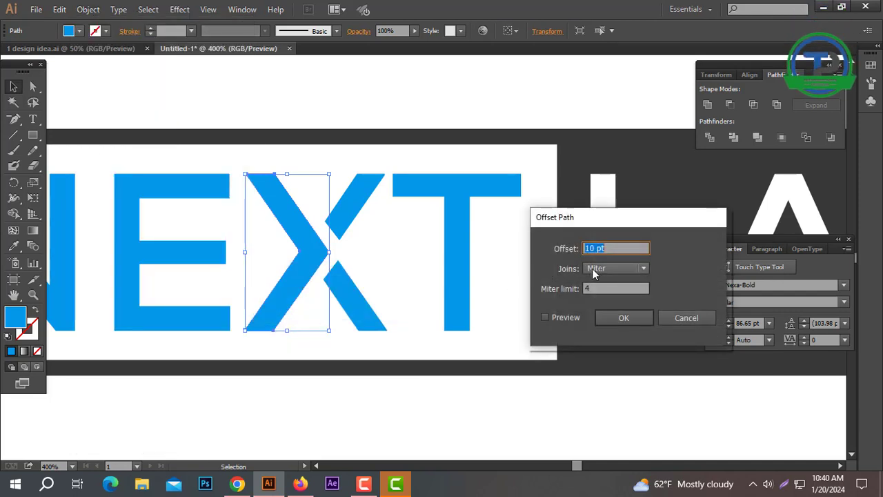
pyautogui.click(608, 318)
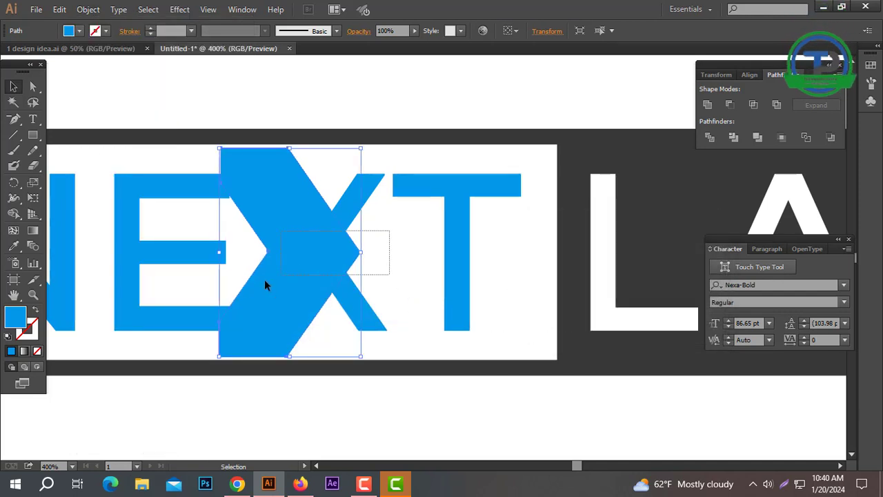
pyautogui.click(427, 254)
pyautogui.hotkey('ctrl', 'z')
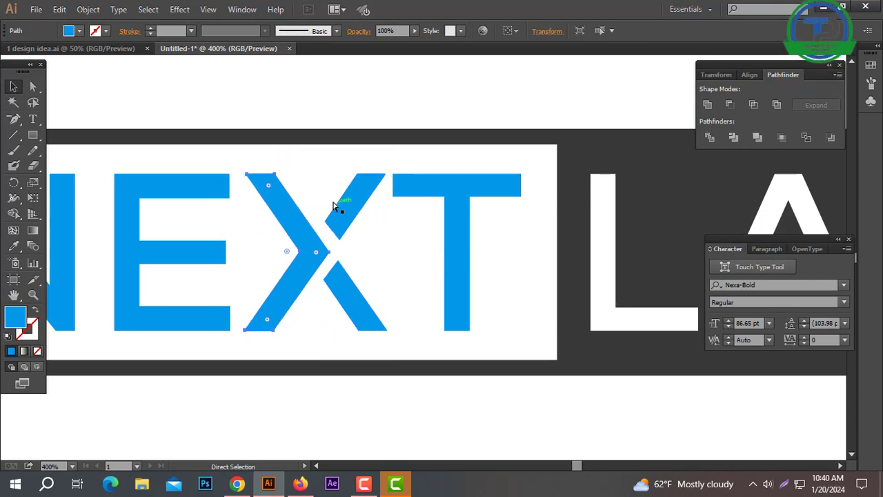
pyautogui.click(88, 9)
pyautogui.moveTo(102, 269)
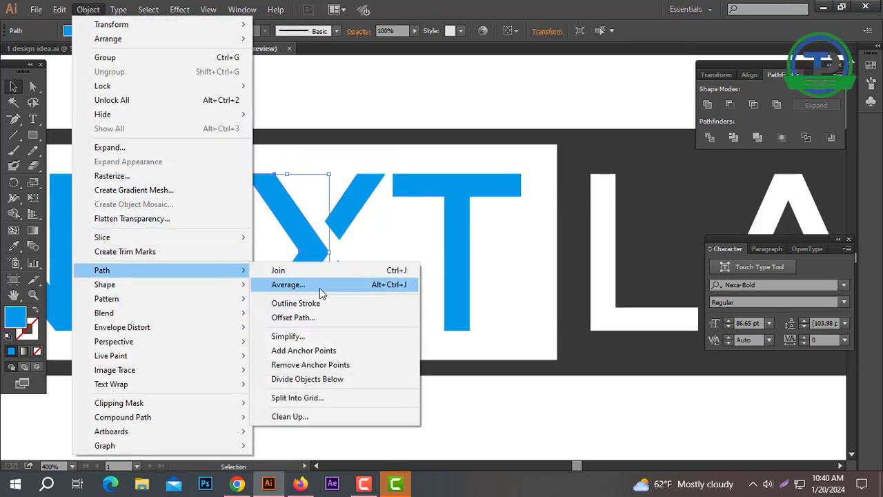
pyautogui.click(307, 318)
pyautogui.press('Return')
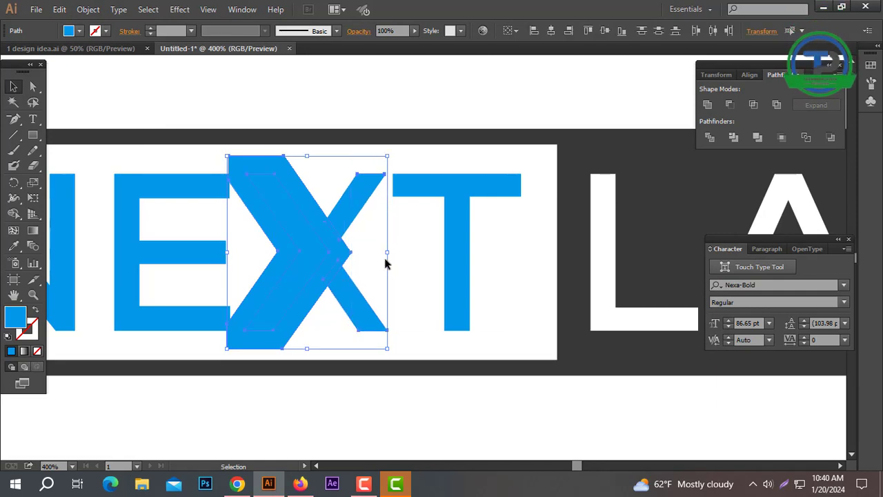
# Fill the thick offset chevron dark navy #03202d.
pyautogui.click(384, 262)
pyautogui.click(353, 232)
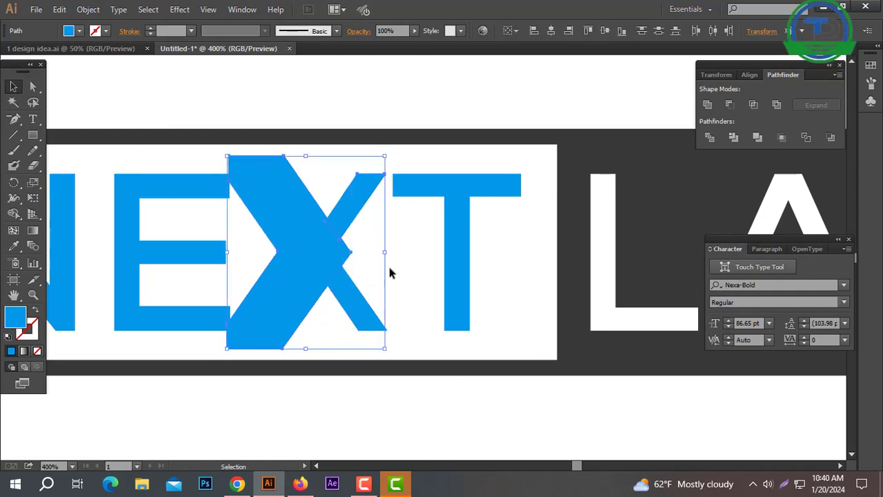
pyautogui.click(387, 264)
pyautogui.click(351, 254)
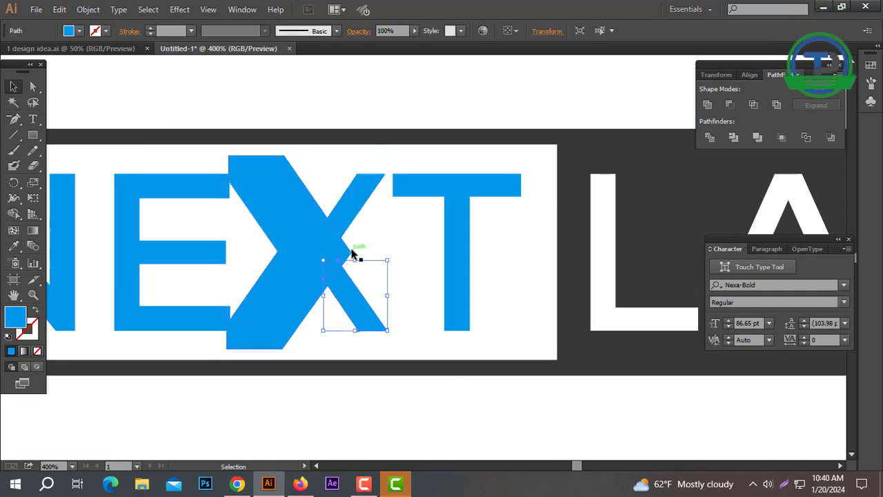
pyautogui.doubleClick(19, 323)
pyautogui.click(422, 285)
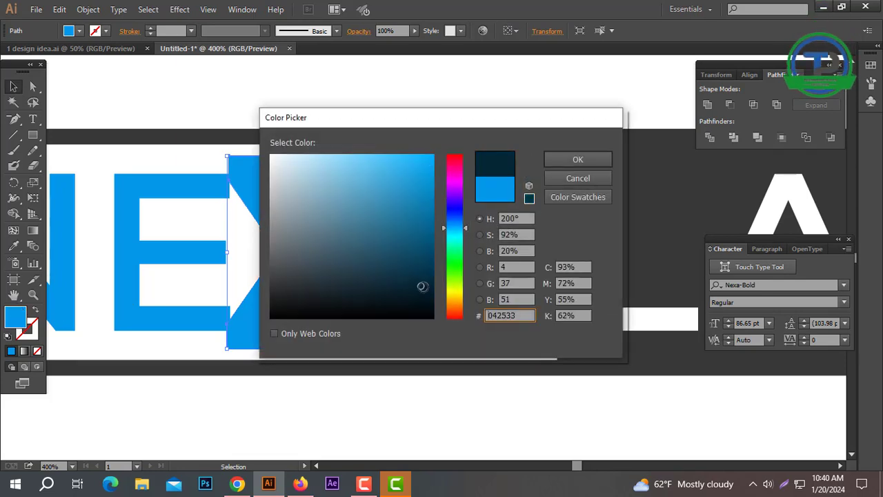
pyautogui.click(568, 162)
# Bring the dark chevron to the front, then select it together with the blue X.
pyautogui.click(388, 261)
pyautogui.click(347, 253)
pyautogui.rightClick(347, 253)
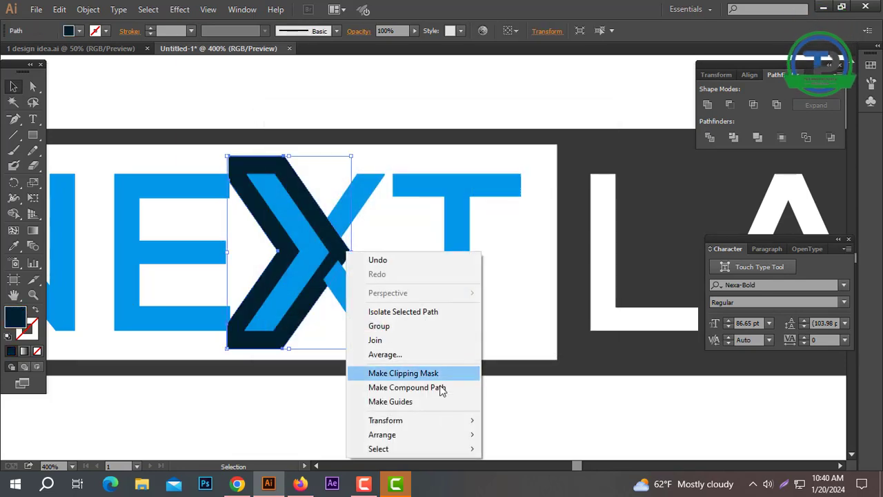
pyautogui.click(521, 368)
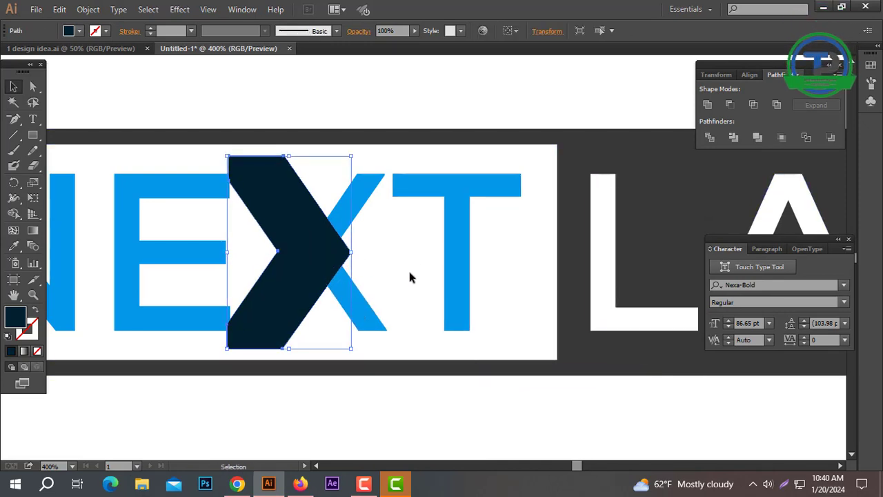
pyautogui.click(409, 278)
pyautogui.click(341, 266)
pyautogui.keyDown('shift'); pyautogui.click(373, 310); pyautogui.keyUp('shift')
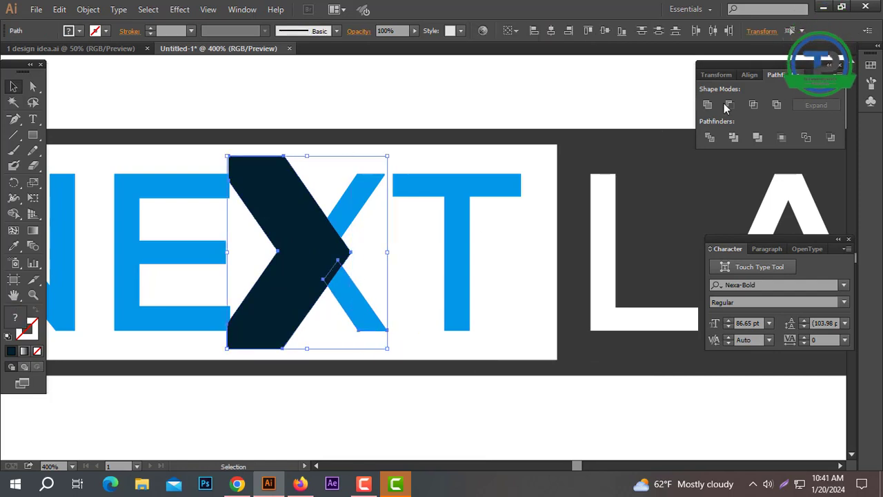
# Cut the dark chevron out of the blue X with Minus Front, splitting its strokes.
pyautogui.click(412, 253)
pyautogui.click(350, 256)
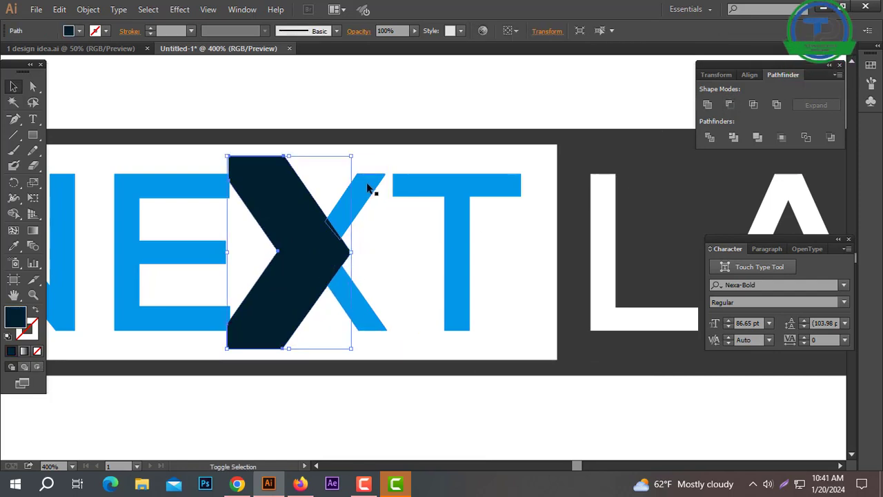
pyautogui.keyDown('shift'); pyautogui.click(369, 187); pyautogui.keyUp('shift')
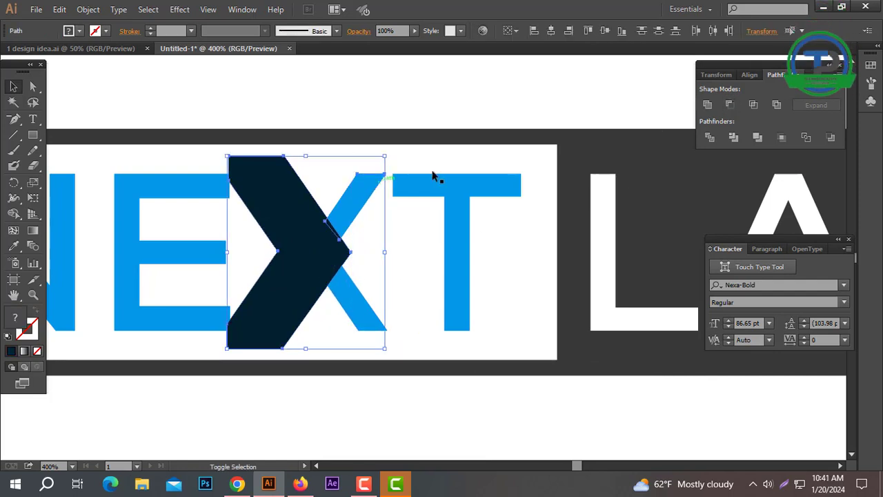
pyautogui.click(730, 104)
pyautogui.click(400, 242)
pyautogui.click(355, 290)
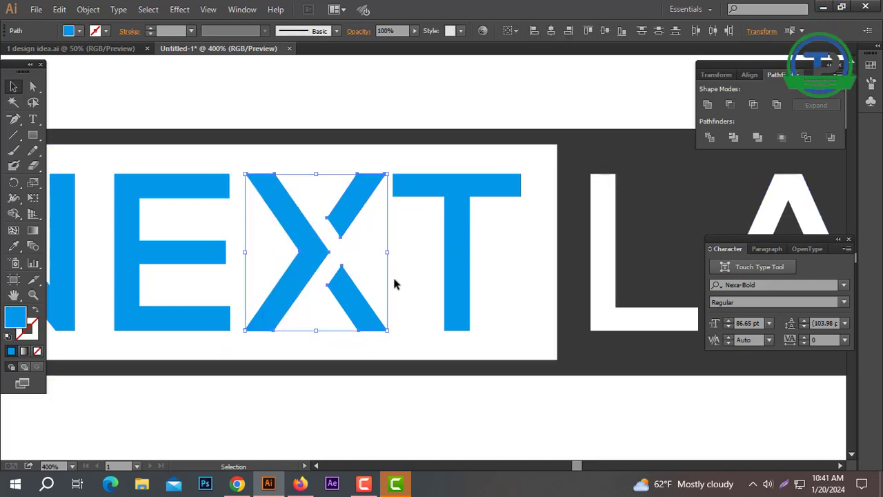
pyautogui.click(394, 283)
# At 300% zoom, drag the X's lower-right leg anchors downward below the dark box.
pyautogui.click(32, 86)
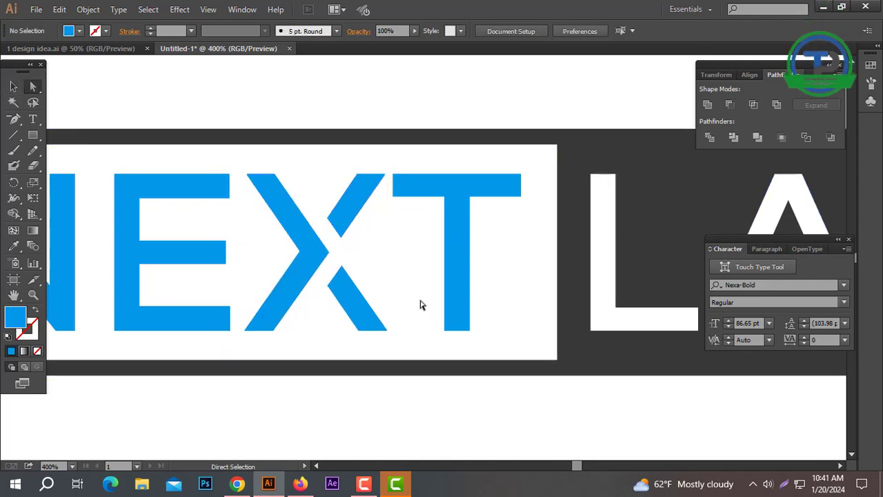
pyautogui.moveTo(340, 366); pyautogui.dragTo(341, 363)
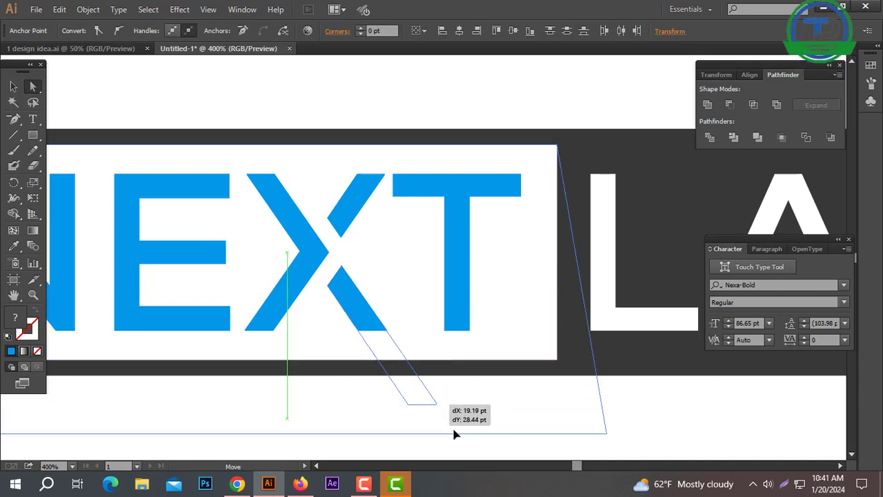
pyautogui.moveTo(387, 338); pyautogui.dragTo(459, 431)
pyautogui.hotkey('ctrl', 'z')
pyautogui.click(425, 318)
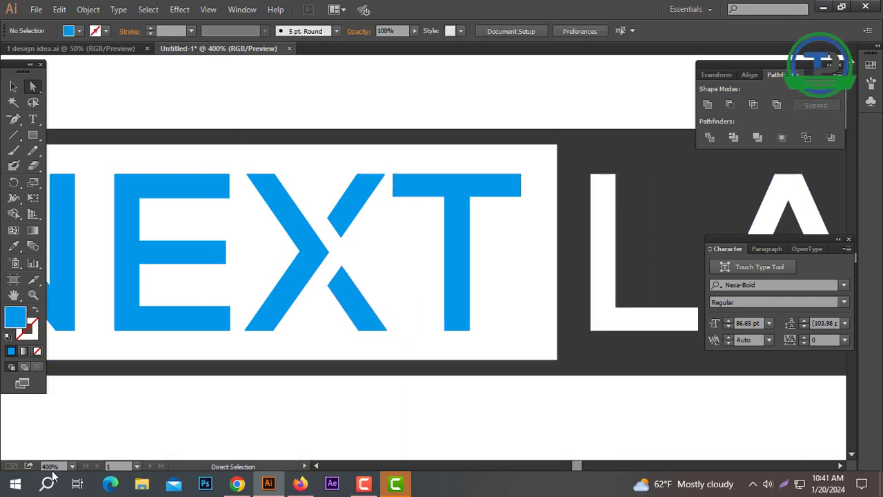
pyautogui.click(73, 467)
pyautogui.click(95, 258)
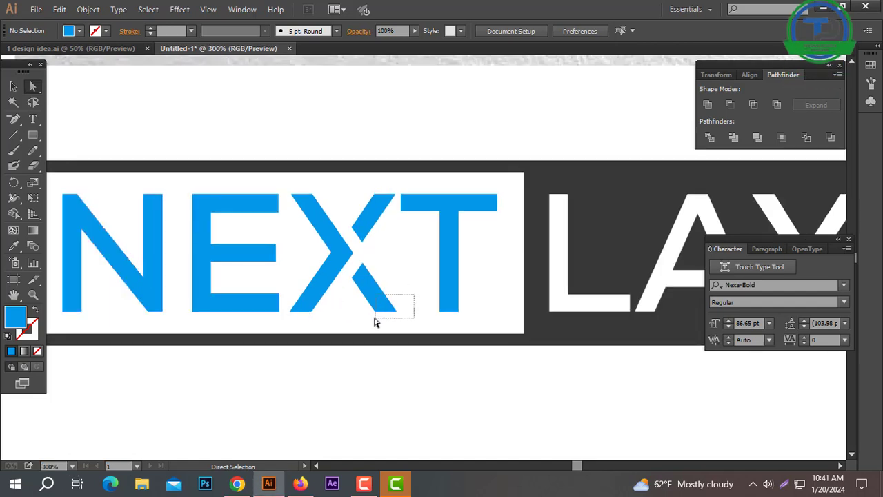
pyautogui.moveTo(404, 315)
pyautogui.mouseDown()
pyautogui.moveTo(360, 323)
pyautogui.moveTo(483, 440)
pyautogui.mouseUp()
pyautogui.click(560, 418)
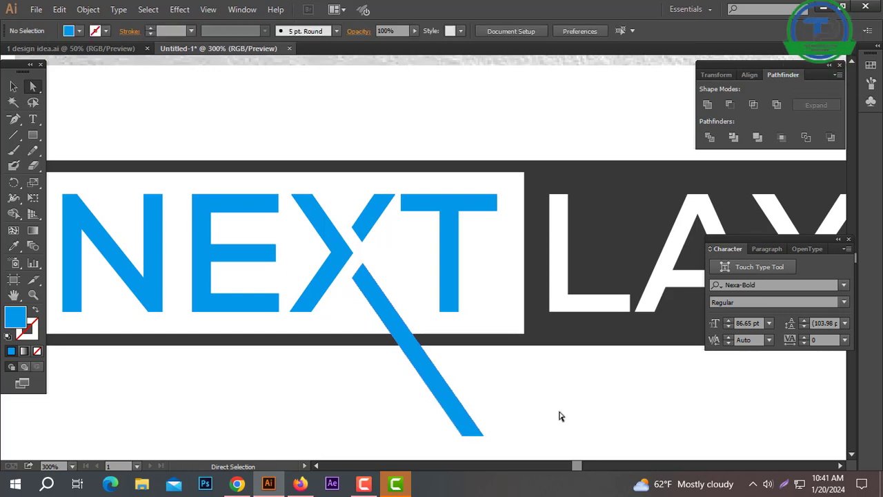
# Zoom out to the artboard and give one X stroke the dark box's grey with the Eyedropper.
pyautogui.hotkey('ctrl', '1')
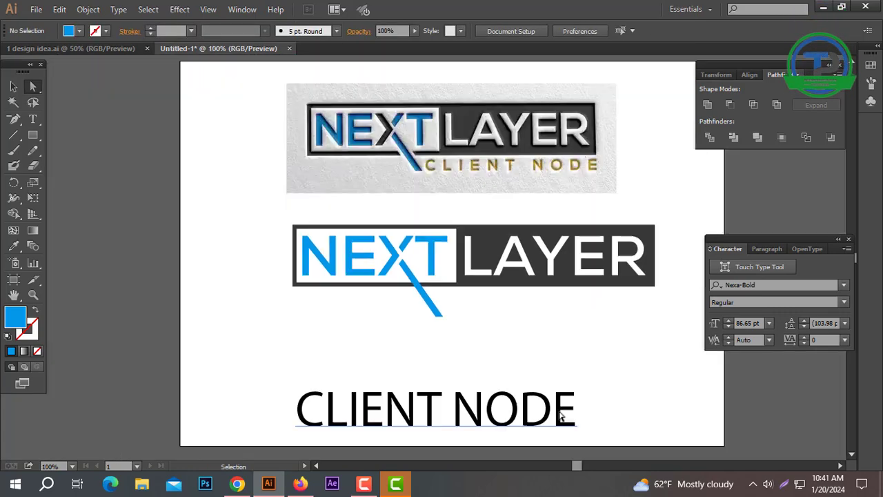
pyautogui.scroll(2, 524, 389)
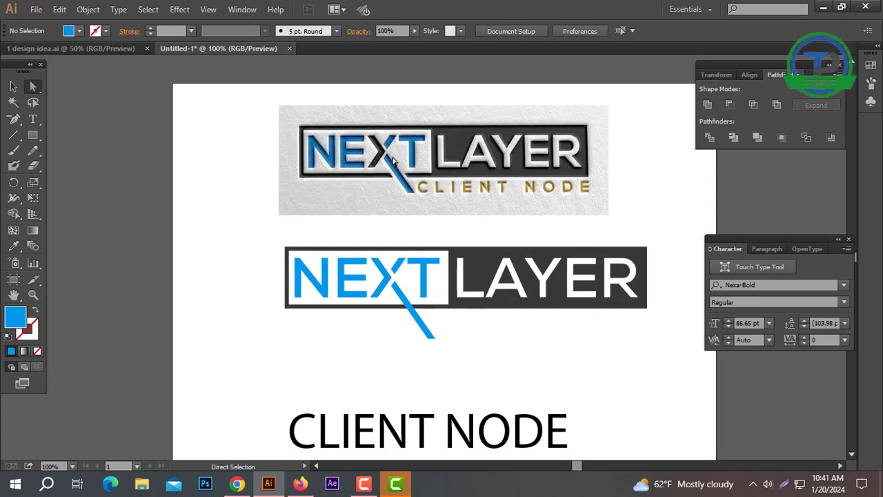
pyautogui.click(14, 87)
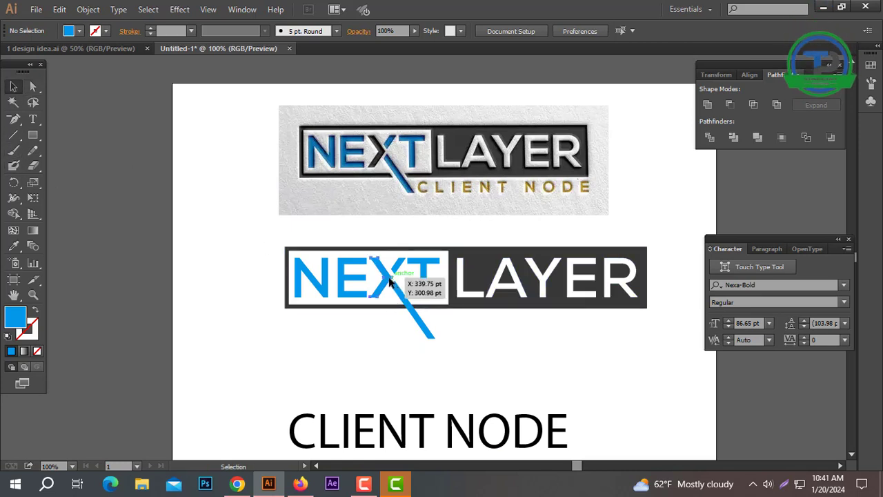
pyautogui.click(391, 281)
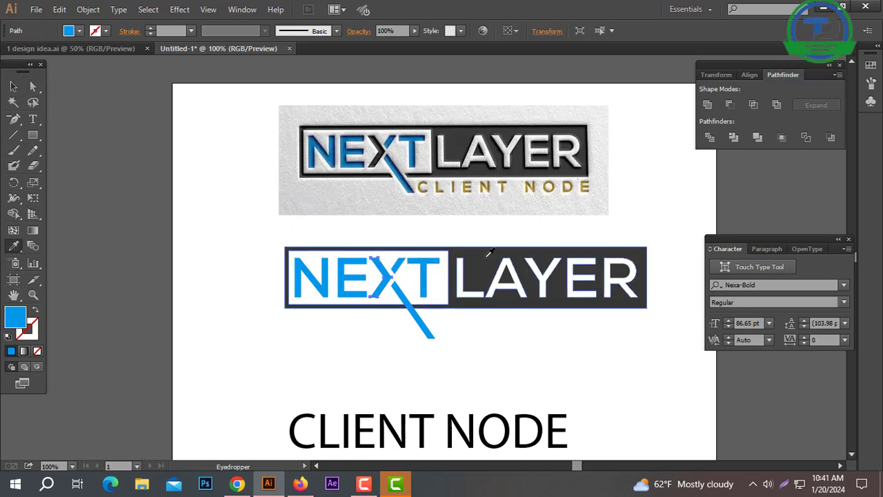
pyautogui.click(457, 252)
pyautogui.click(12, 90)
pyautogui.click(360, 353)
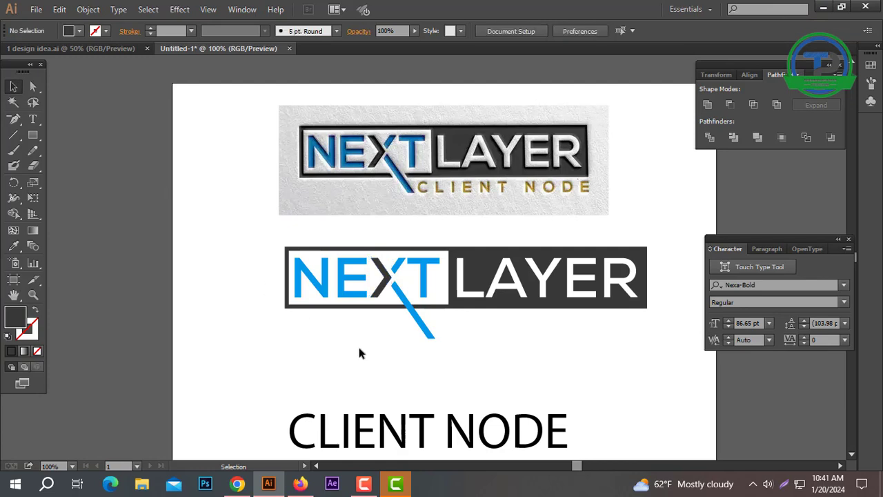
pyautogui.click(427, 330)
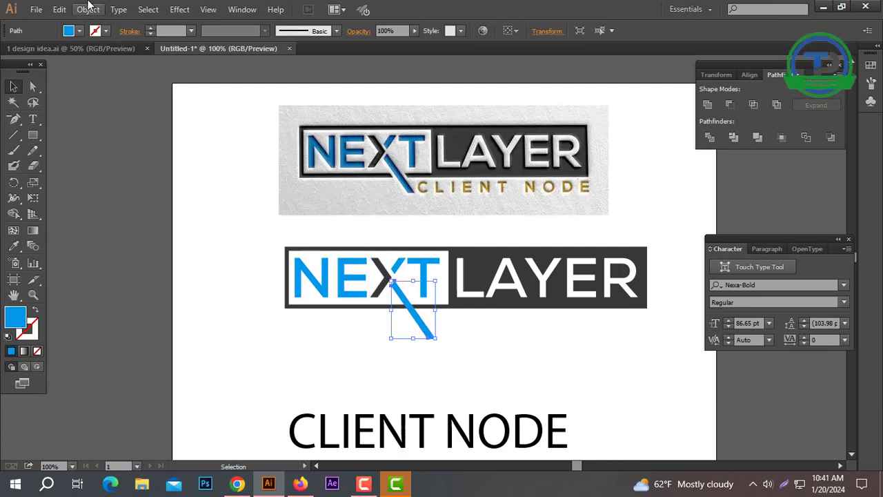
# Offset the long blue X leg by 10 and ungroup the NEXT LAYER artwork.
pyautogui.click(88, 9)
pyautogui.moveTo(102, 270)
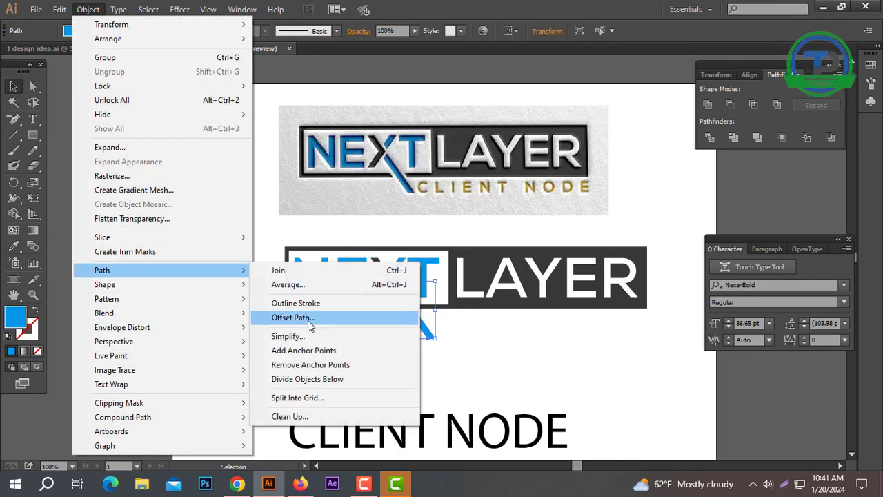
pyautogui.click(309, 319)
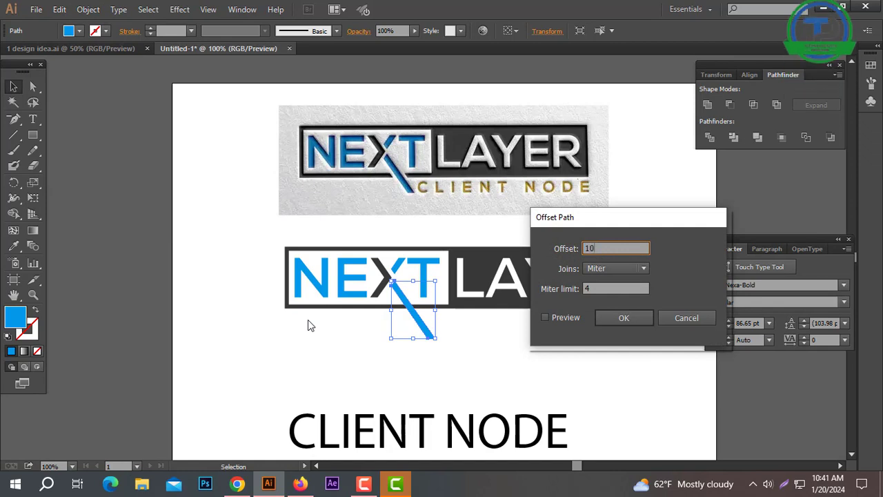
pyautogui.press('Return')
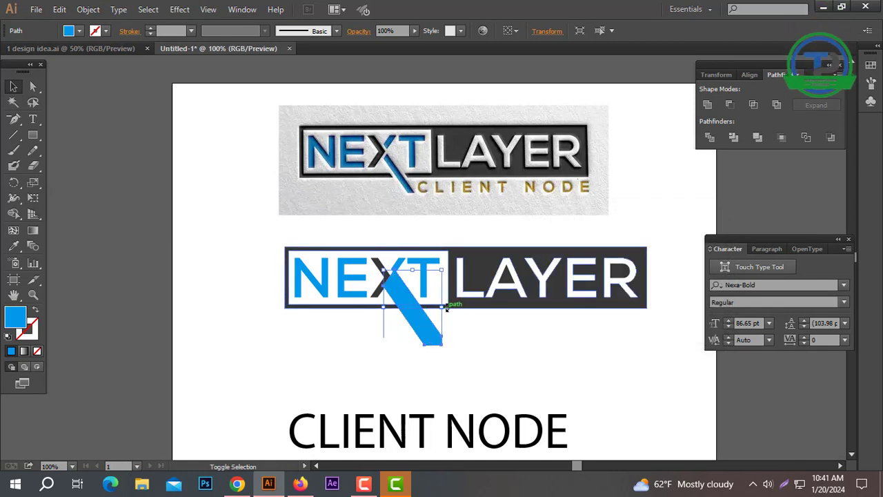
pyautogui.click(488, 310)
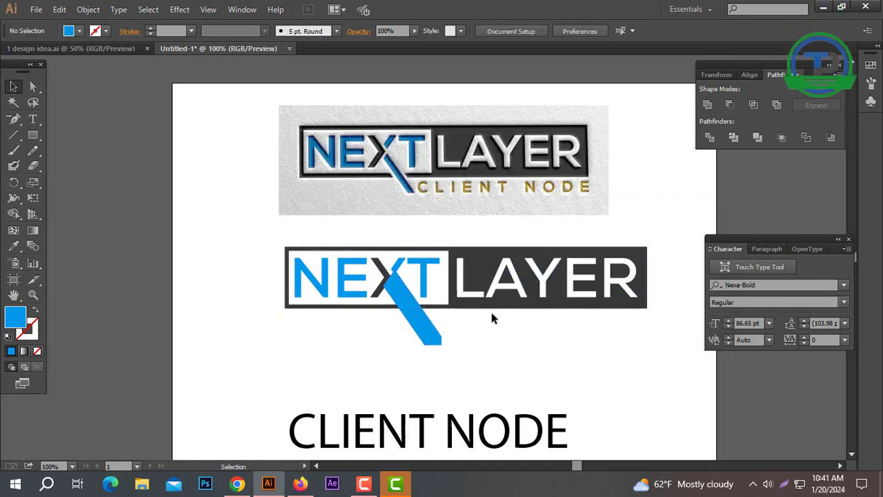
pyautogui.rightClick(487, 312)
pyautogui.click(533, 381)
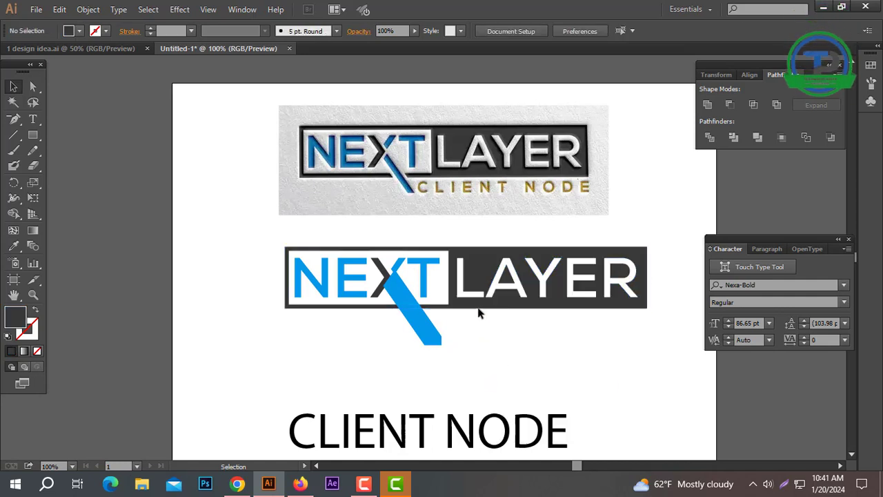
# Subtract the offset leg shape from the dark box and from the white box with Minus Front.
pyautogui.rightClick(476, 304)
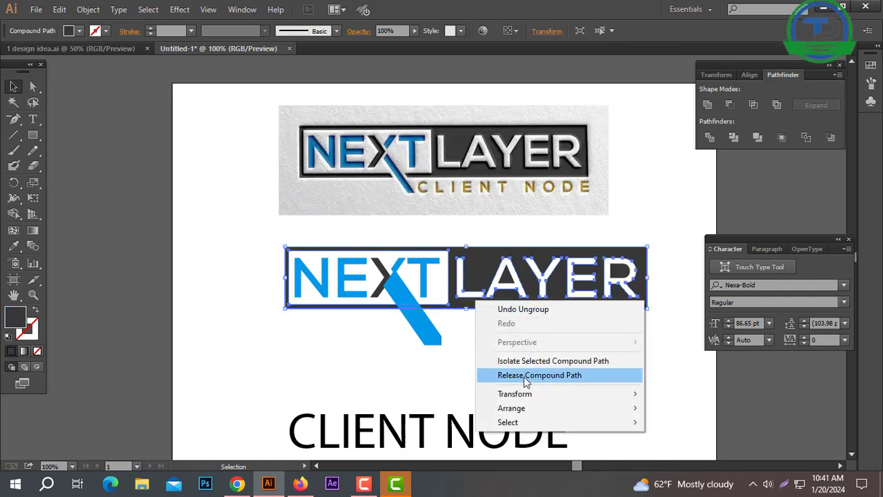
pyautogui.click(455, 321)
pyautogui.click(437, 337)
pyautogui.keyDown('shift'); pyautogui.click(483, 306); pyautogui.keyUp('shift')
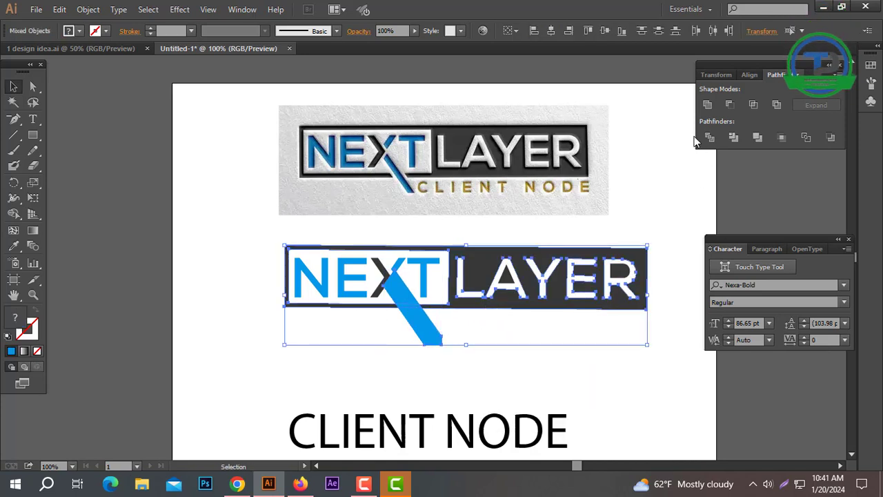
pyautogui.click(731, 103)
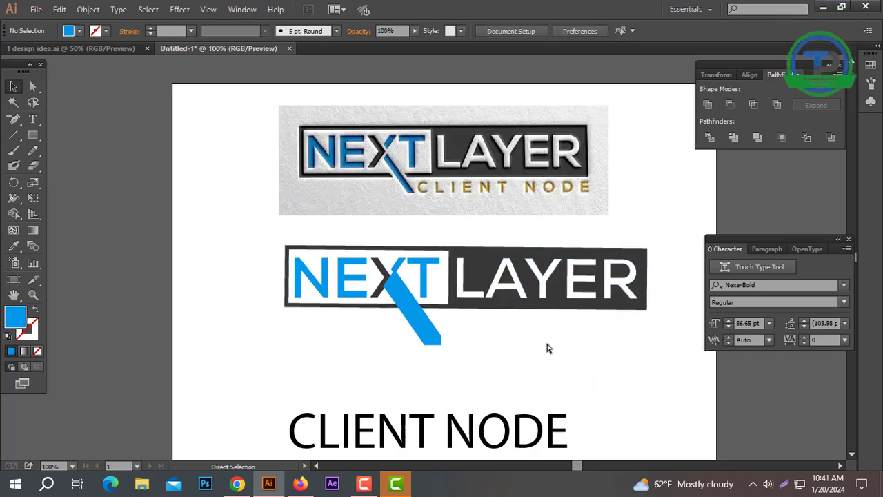
pyautogui.click(498, 348)
pyautogui.click(441, 340)
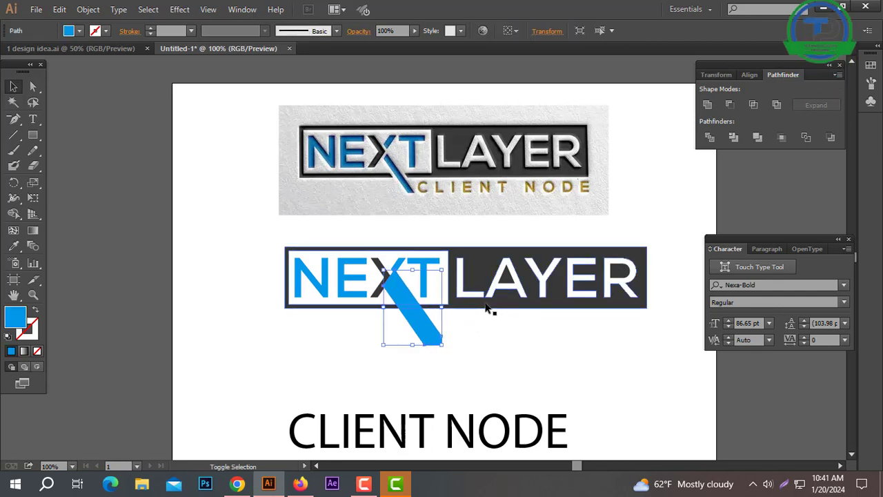
pyautogui.keyDown('shift'); pyautogui.click(489, 308); pyautogui.keyUp('shift')
pyautogui.click(730, 104)
pyautogui.click(551, 350)
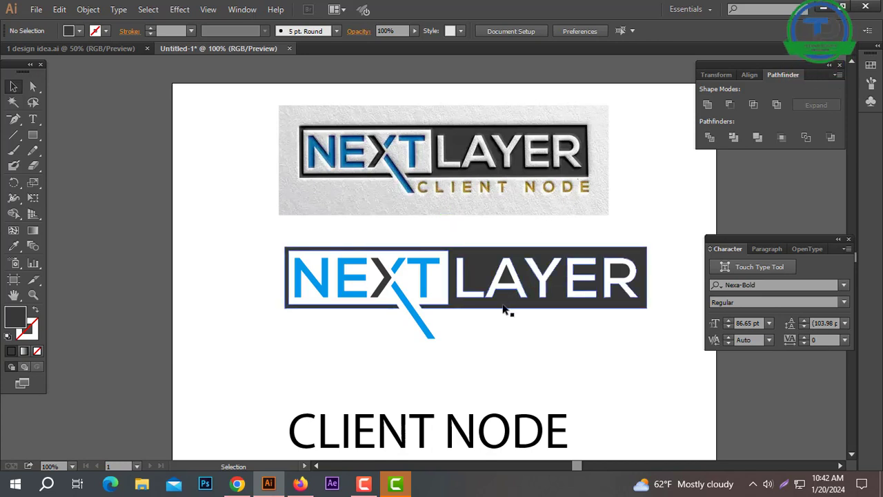
# Set CLIENT NODE in Nexa-Bold, shrink it and place it under LAYER.
pyautogui.moveTo(452, 429)
pyautogui.mouseDown()
pyautogui.moveTo(556, 379)
pyautogui.moveTo(616, 331)
pyautogui.mouseUp()
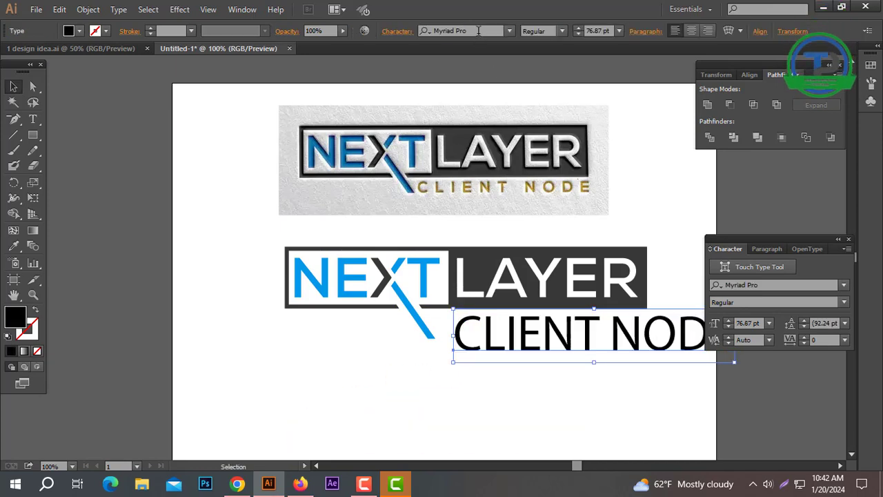
pyautogui.write('nexa')
pyautogui.press('Return')
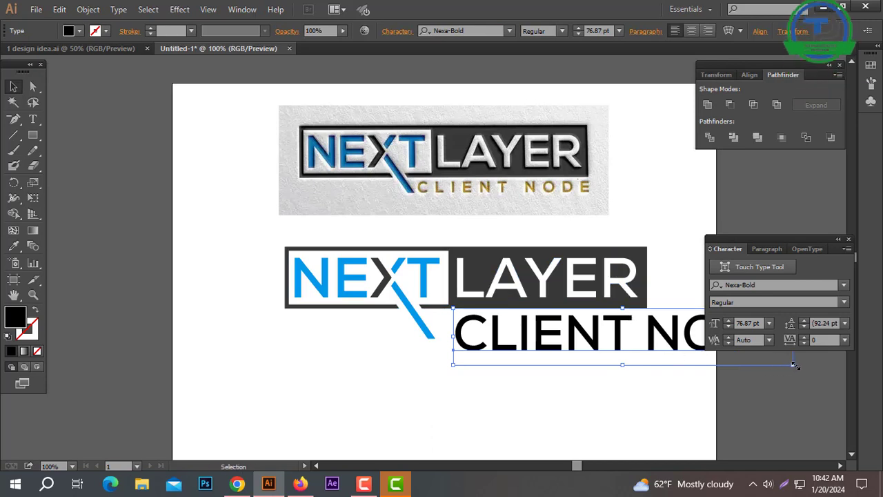
pyautogui.moveTo(792, 364)
pyautogui.mouseDown()
pyautogui.moveTo(591, 349)
pyautogui.moveTo(572, 359)
pyautogui.mouseUp()
pyautogui.moveTo(536, 323); pyautogui.dragTo(512, 330)
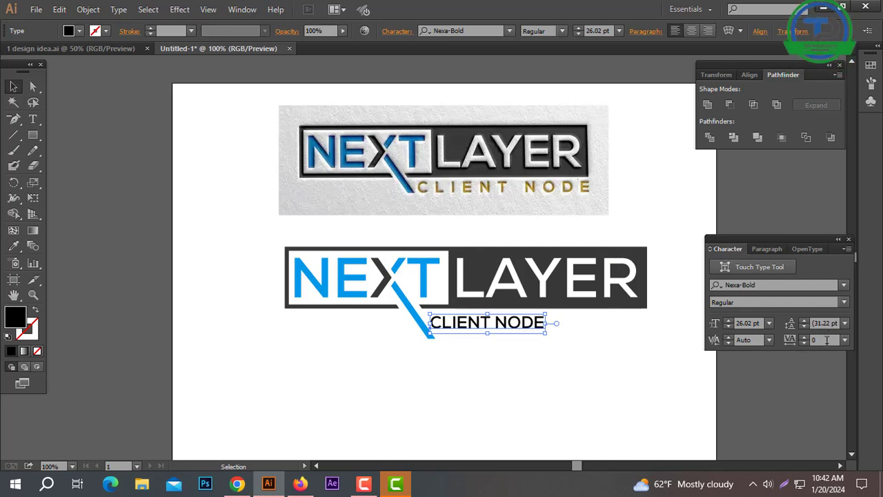
# Set CLIENT NODE's tracking to 400 and convert the text to outlines.
pyautogui.click(825, 339)
pyautogui.write('350')
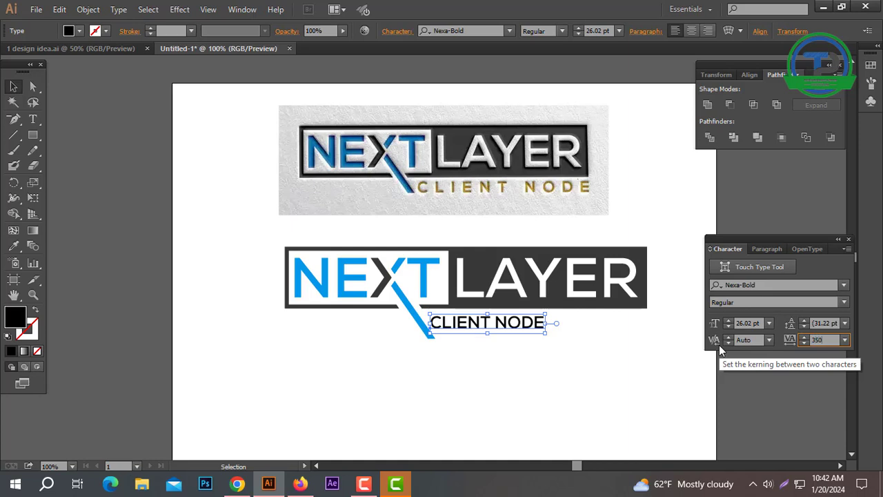
pyautogui.press('Return')
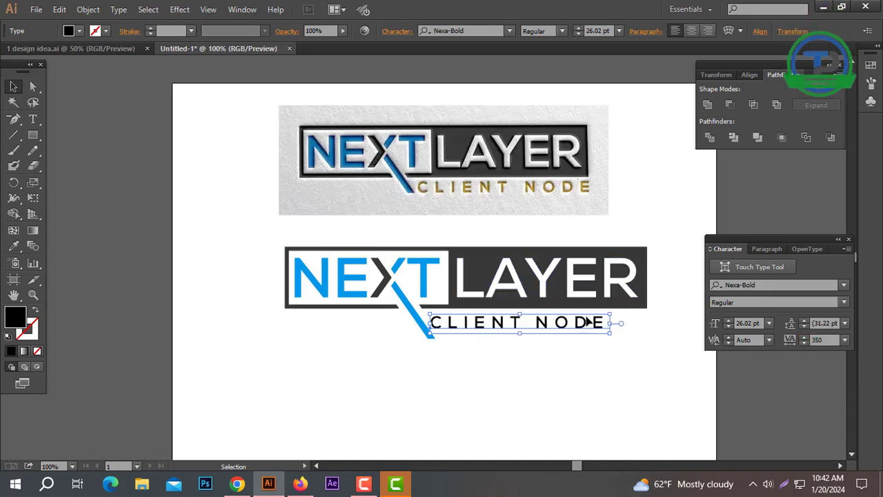
pyautogui.click(819, 340)
pyautogui.write('400')
pyautogui.press('Return')
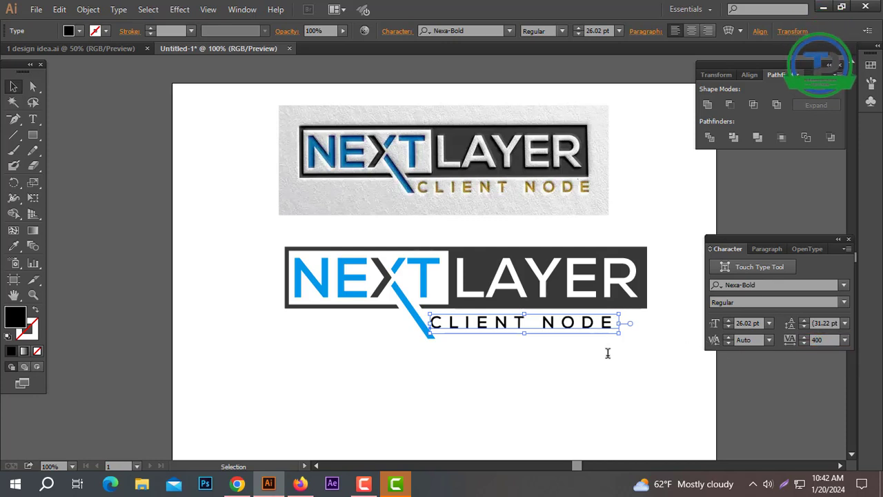
pyautogui.rightClick(577, 326)
pyautogui.click(623, 414)
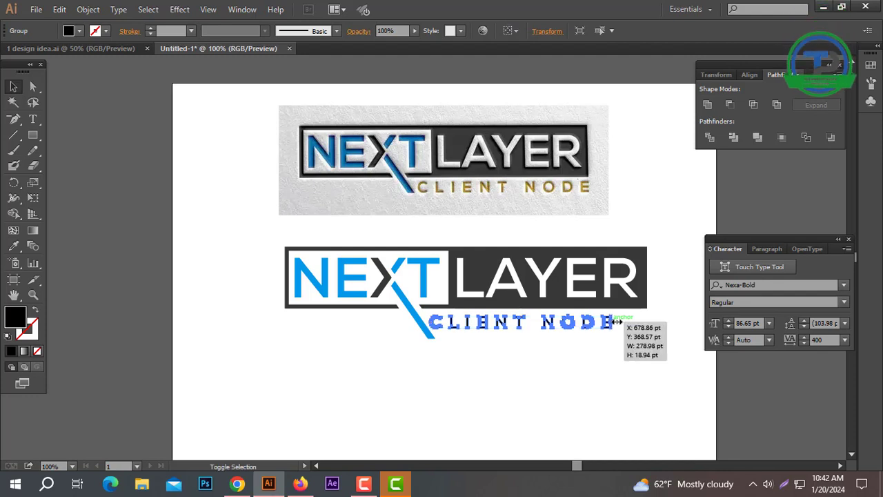
# Stretch the CLIENT NODE outlines wider to reach the logo's right edge.
pyautogui.moveTo(612, 322); pyautogui.dragTo(641, 321)
pyautogui.moveTo(533, 356)
pyautogui.mouseDown()
pyautogui.moveTo(500, 329)
pyautogui.moveTo(453, 335)
pyautogui.mouseUp()
pyautogui.click(455, 349)
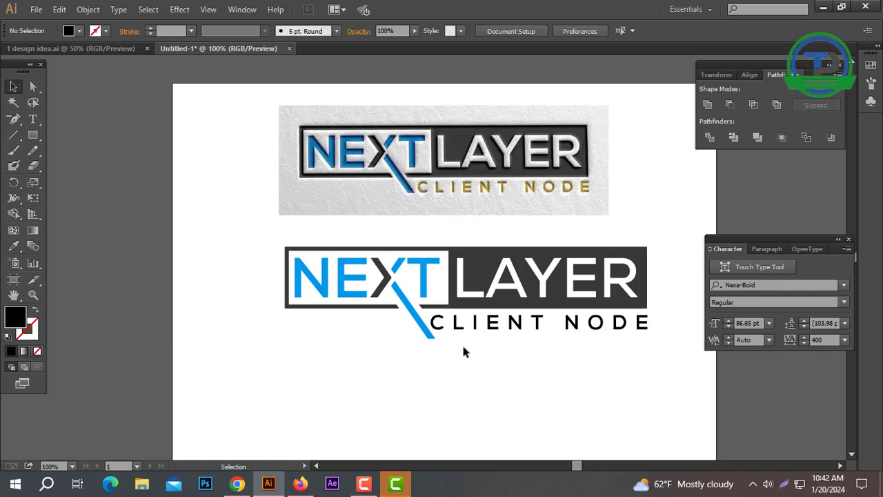
pyautogui.click(33, 136)
# Trim the blue slash's bottom flat using a rectangle and Pathfinder Minus Front.
pyautogui.click(63, 134)
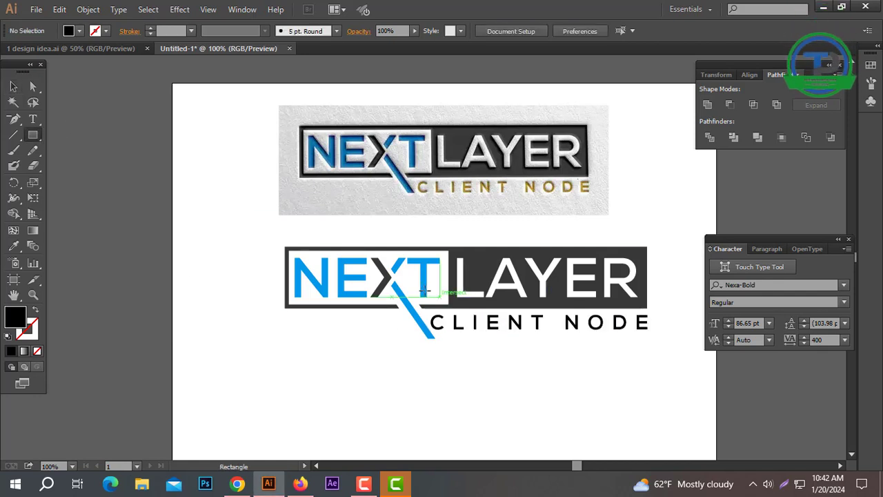
pyautogui.moveTo(449, 330); pyautogui.dragTo(328, 355)
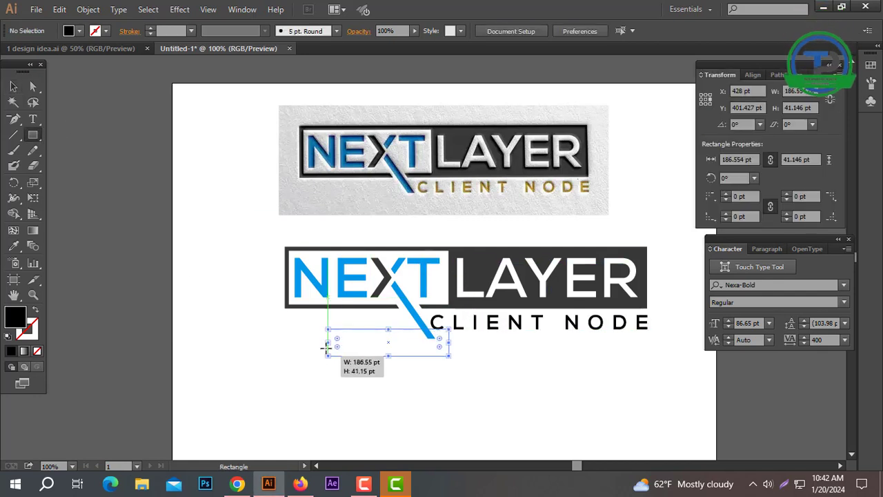
pyautogui.click(13, 88)
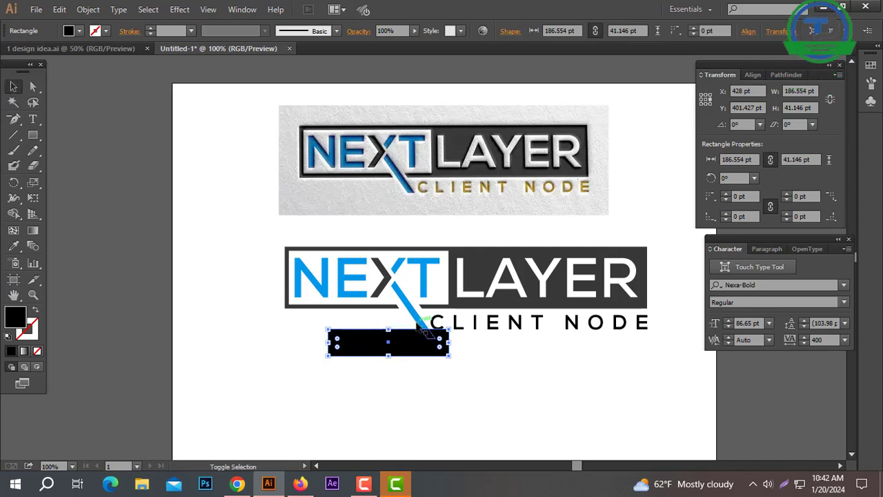
pyautogui.keyDown('shift'); pyautogui.click(422, 328); pyautogui.keyUp('shift')
pyautogui.click(778, 75)
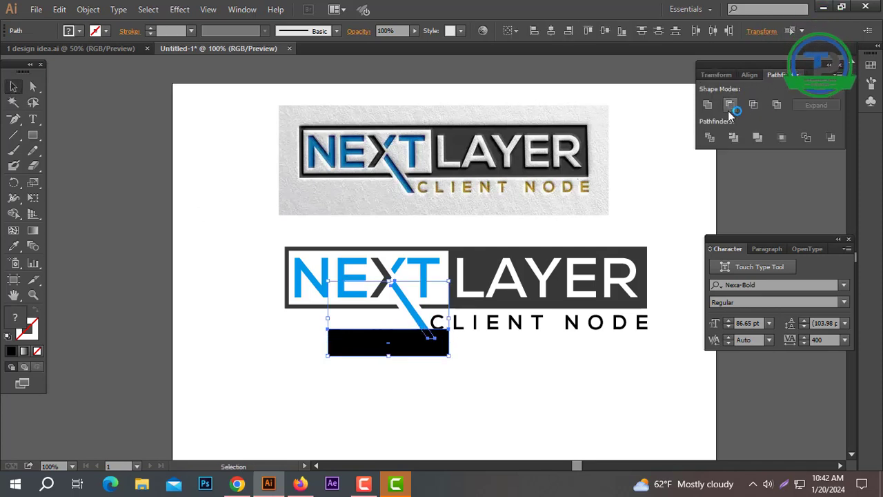
pyautogui.click(729, 104)
pyautogui.click(512, 348)
# Move CLIENT NODE so it sits just right of the trimmed slash.
pyautogui.click(536, 332)
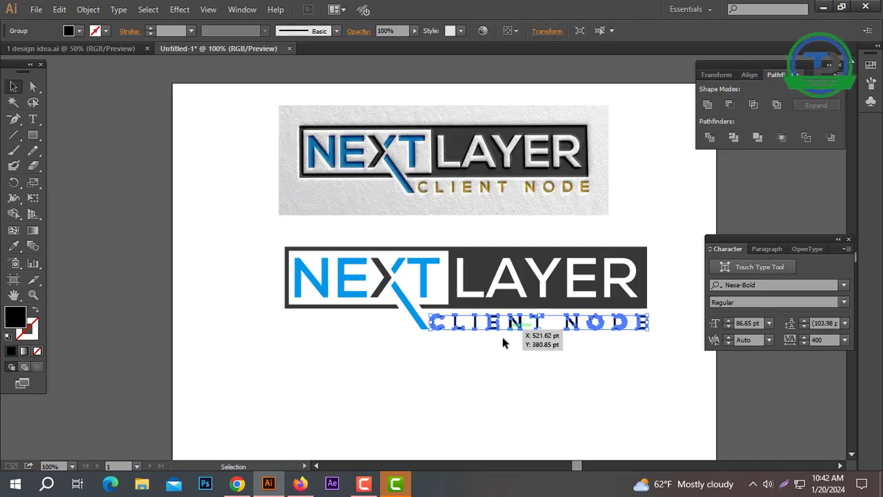
pyautogui.click(498, 344)
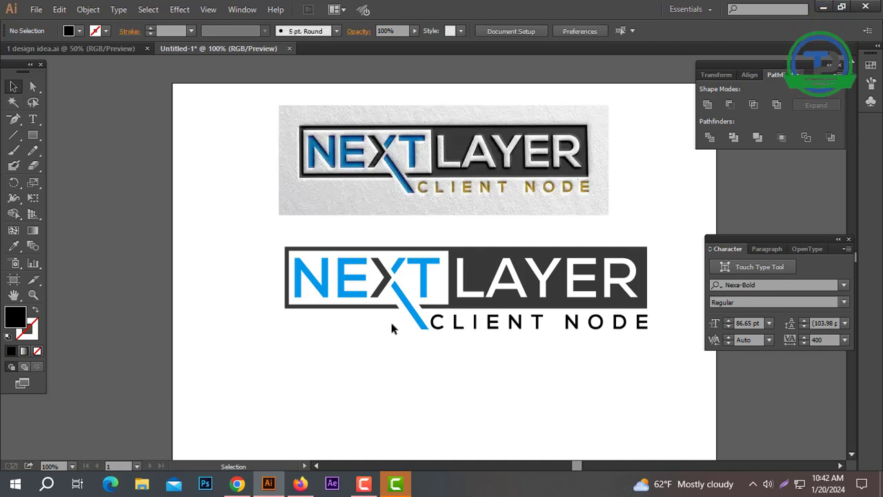
pyautogui.moveTo(389, 319); pyautogui.dragTo(562, 341)
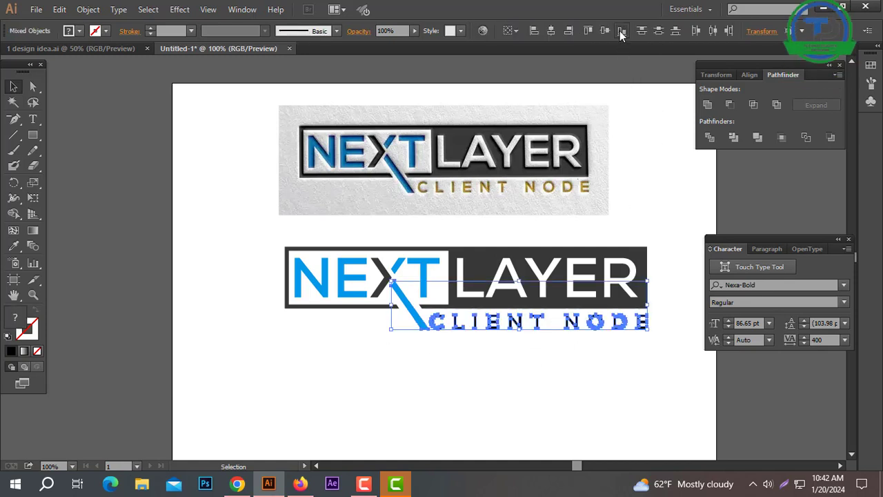
pyautogui.click(521, 361)
pyautogui.moveTo(626, 366)
pyautogui.mouseDown()
pyautogui.moveTo(498, 321)
pyautogui.moveTo(441, 333)
pyautogui.moveTo(437, 323)
pyautogui.mouseUp()
pyautogui.click(455, 344)
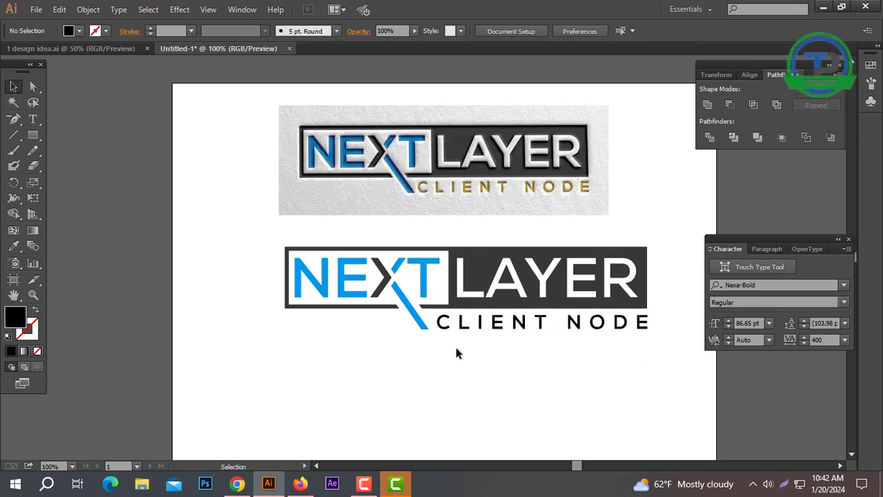
pyautogui.moveTo(611, 365); pyautogui.dragTo(531, 322)
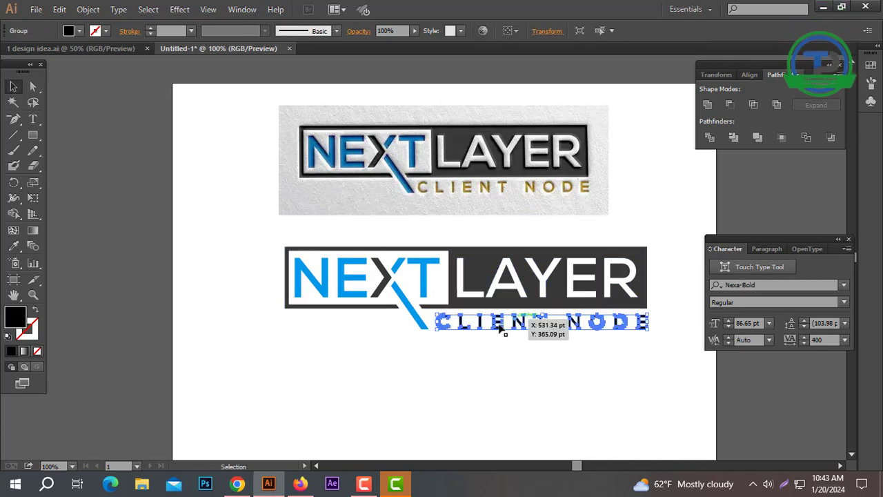
# Colour the CLIENT NODE text gold (#eaa700).
pyautogui.doubleClick(16, 318)
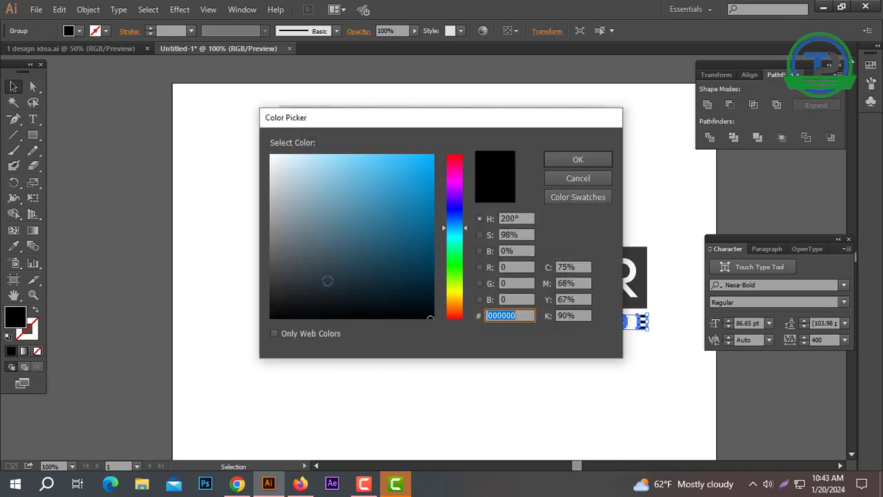
pyautogui.click(454, 298)
pyautogui.moveTo(430, 288); pyautogui.dragTo(429, 175)
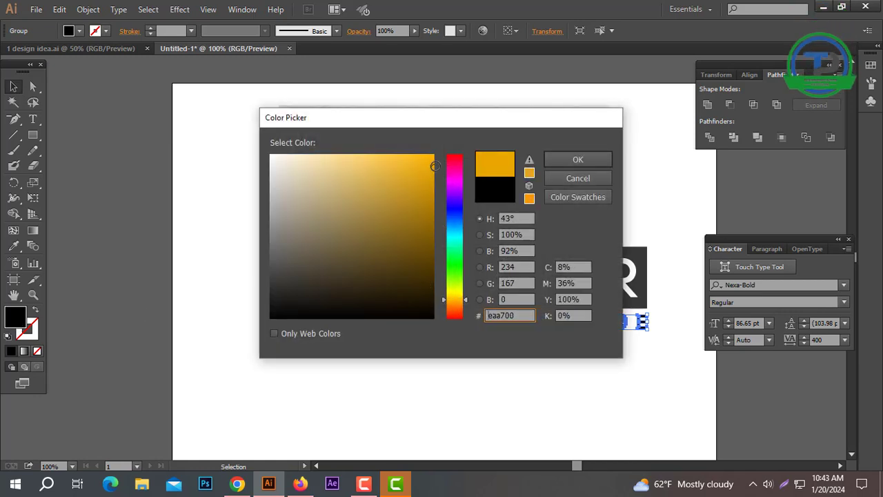
pyautogui.click(594, 161)
pyautogui.click(485, 430)
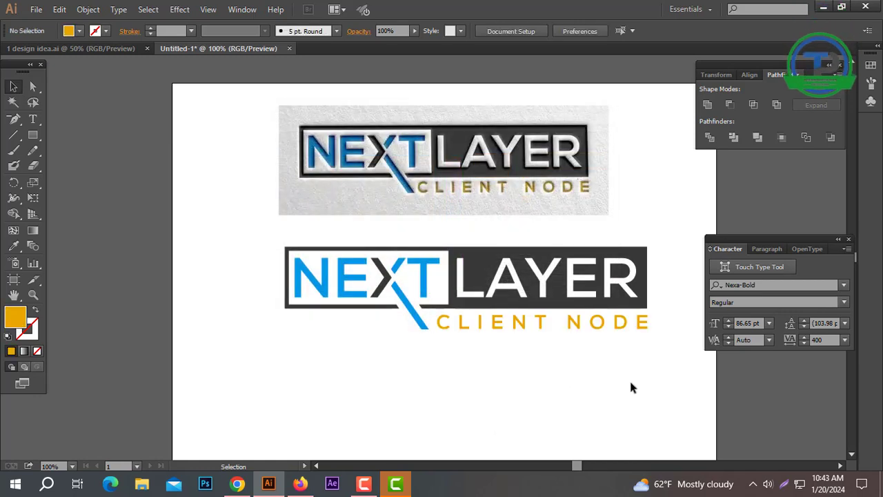
# Group all parts of the lower logo together.
pyautogui.moveTo(672, 387); pyautogui.dragTo(282, 242)
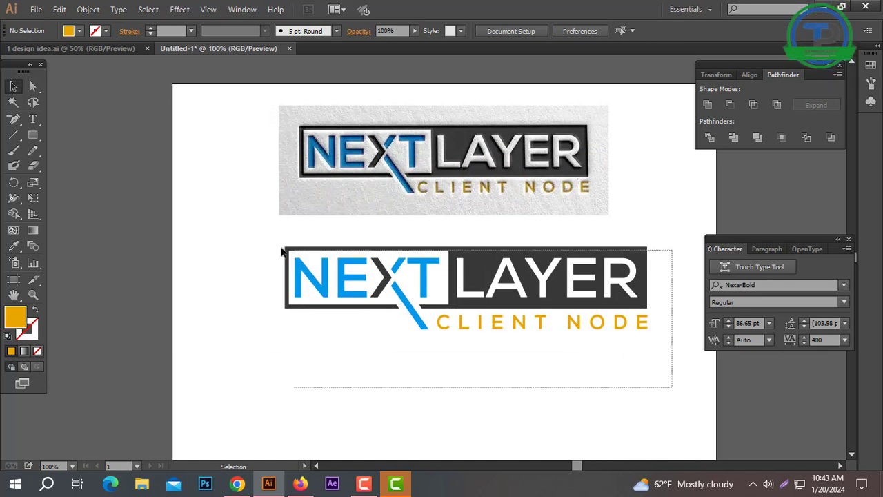
pyautogui.rightClick(422, 275)
pyautogui.click(468, 337)
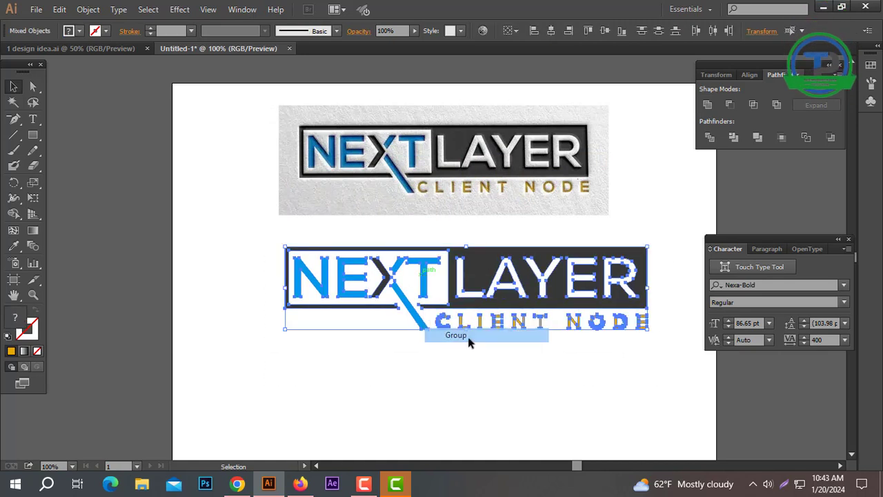
pyautogui.keyDown('shift'); pyautogui.click(645, 293); pyautogui.keyUp('shift')
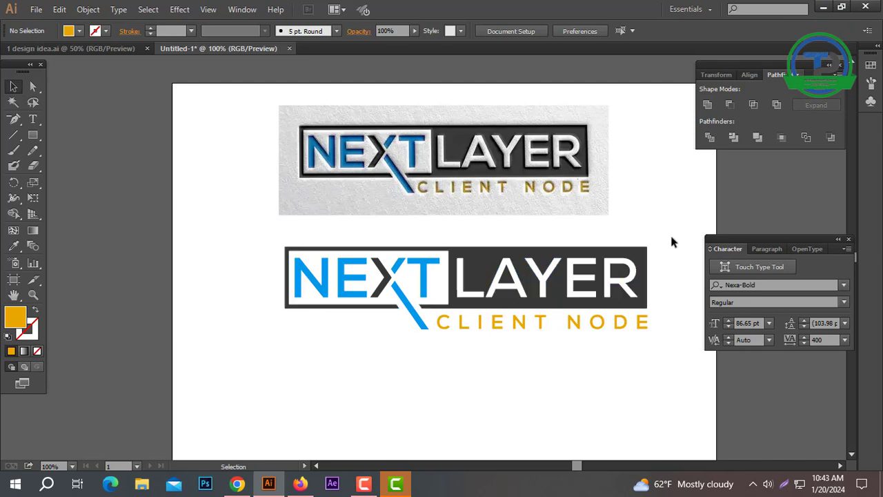
# Scale the grouped lower logo slightly smaller to match the reference logo's width.
pyautogui.moveTo(670, 234); pyautogui.dragTo(231, 348)
pyautogui.moveTo(650, 289); pyautogui.dragTo(623, 283)
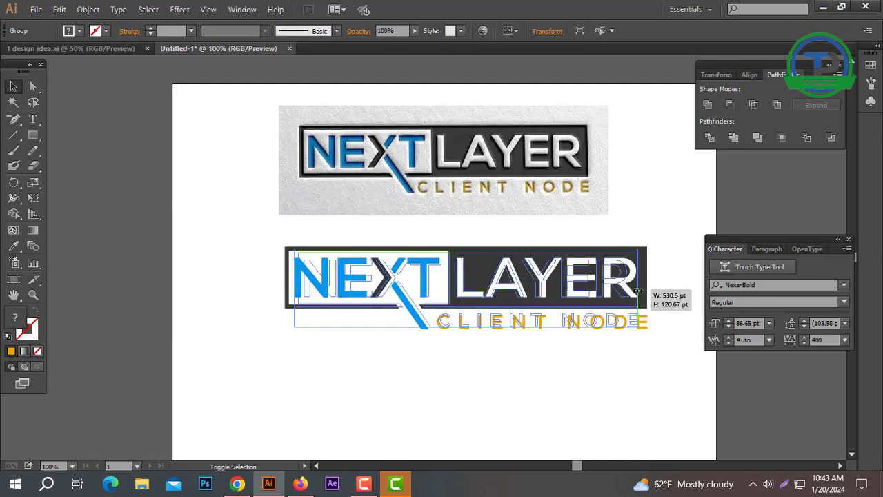
pyautogui.click(423, 336)
pyautogui.moveTo(242, 230); pyautogui.dragTo(673, 345)
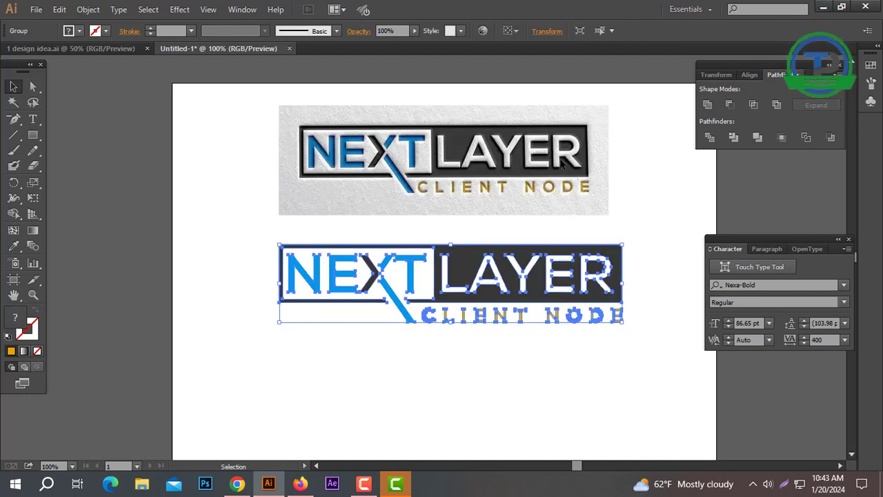
pyautogui.click(468, 181)
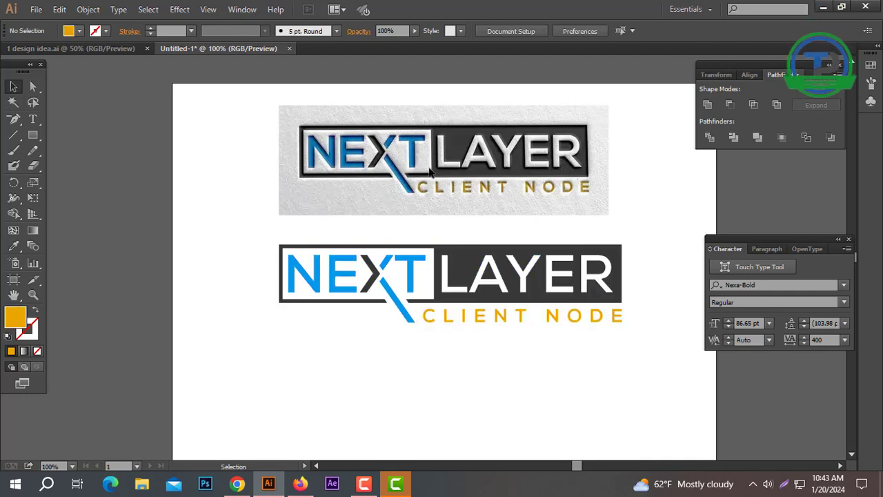
pyautogui.moveTo(251, 239); pyautogui.dragTo(639, 334)
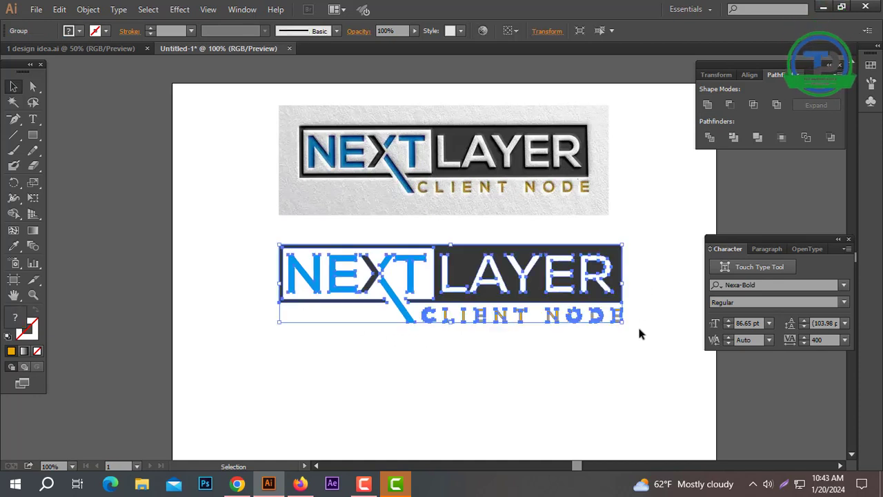
pyautogui.click(511, 382)
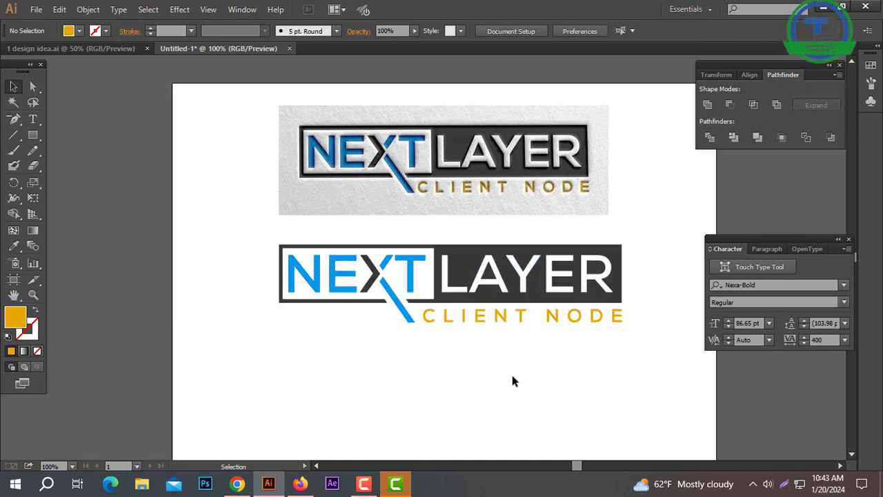